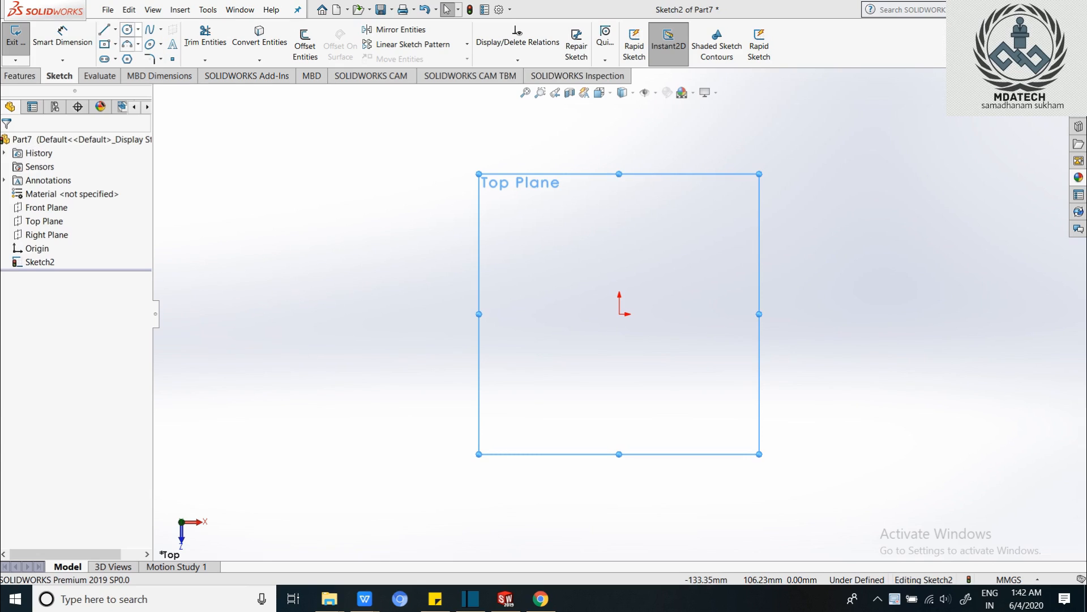
Sketch two concentric circles centred on the origin on the Top Plane, about 126 mm and about 49 mm in diameter
{"action": "left_click", "coordinate": [128, 29]}
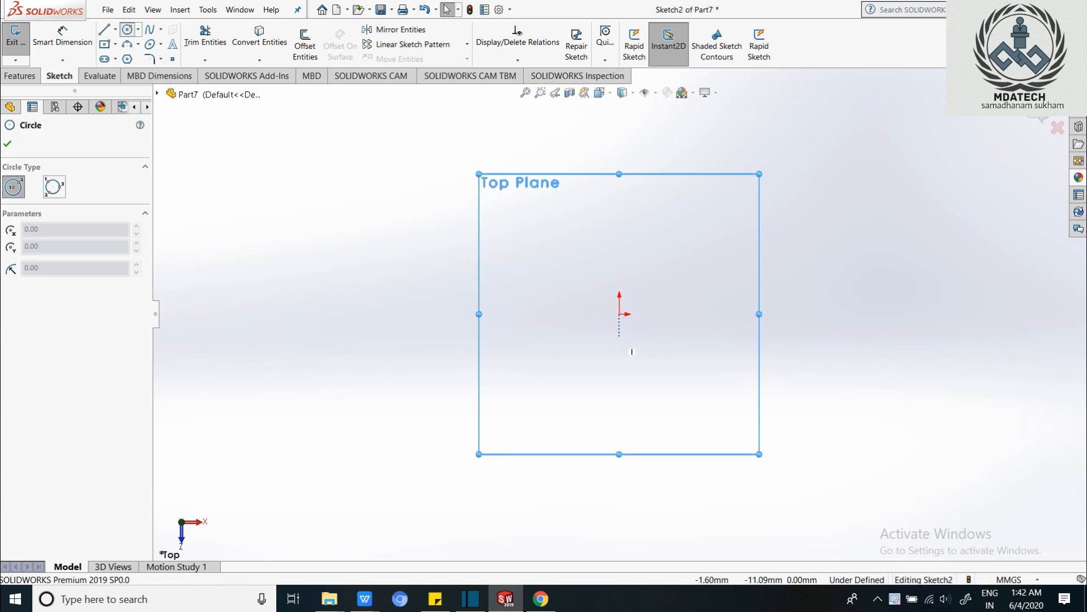
{"action": "left_click_drag", "start_coordinate": [619, 314], "coordinate": [715, 408]}
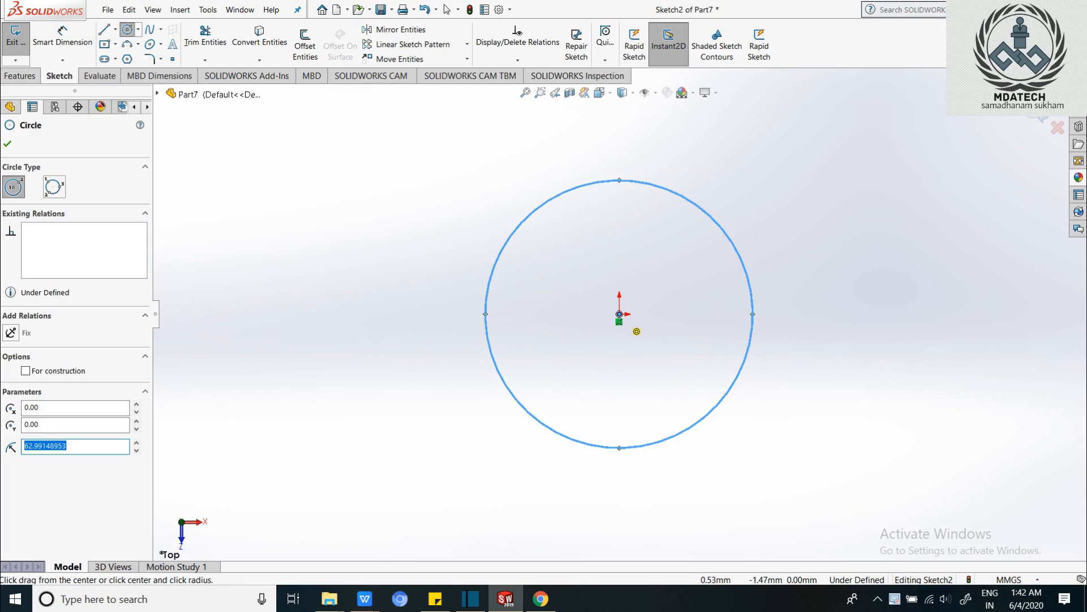
{"action": "left_click_drag", "start_coordinate": [619, 314], "coordinate": [653, 351]}
Dimension the outer circle's diameter to 120 mm
{"action": "right_click", "coordinate": [896, 310]}
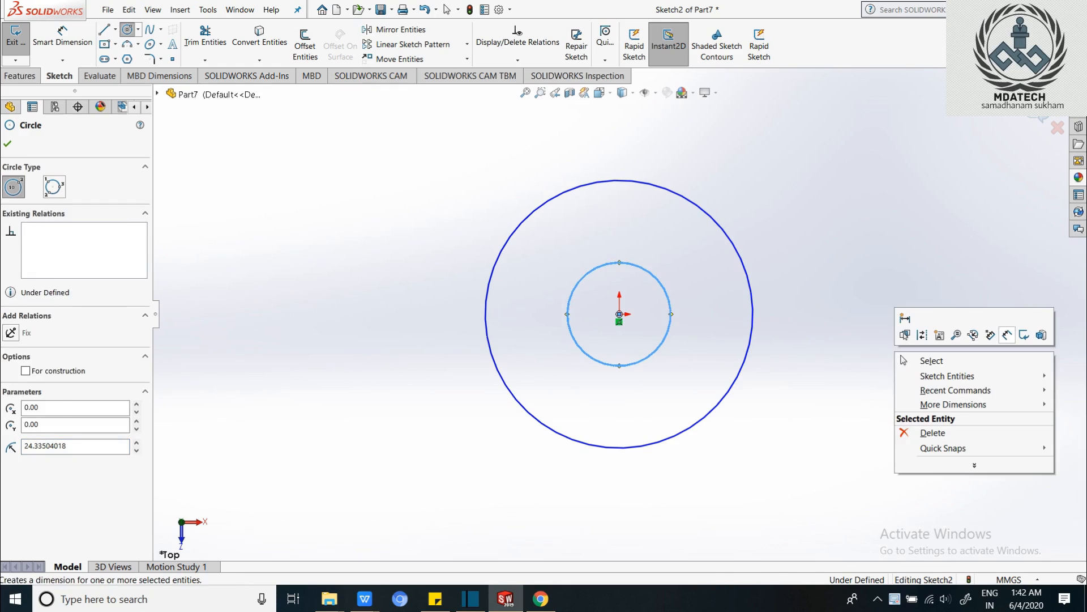
{"action": "left_click", "coordinate": [905, 317]}
{"action": "left_click", "coordinate": [751, 294]}
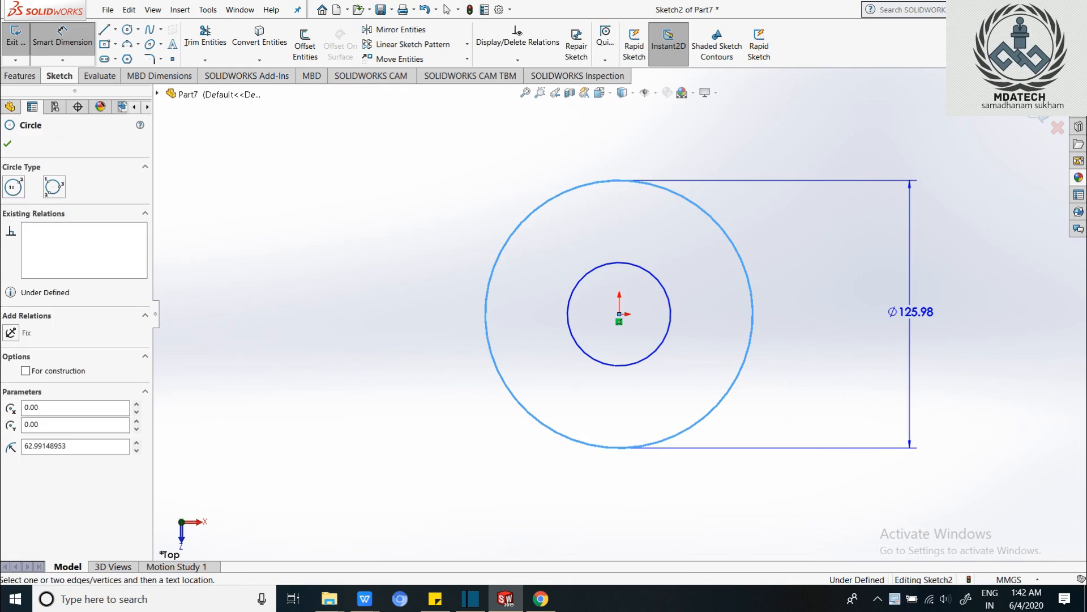
{"action": "left_click", "coordinate": [911, 312]}
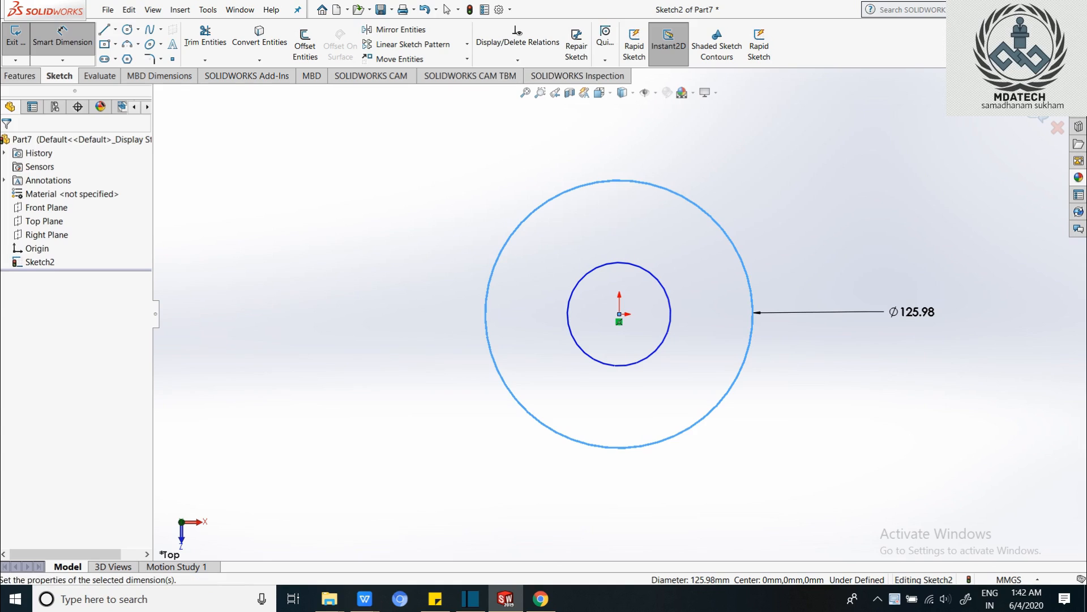
{"action": "type", "text": "120"}
{"action": "key", "text": "Return"}
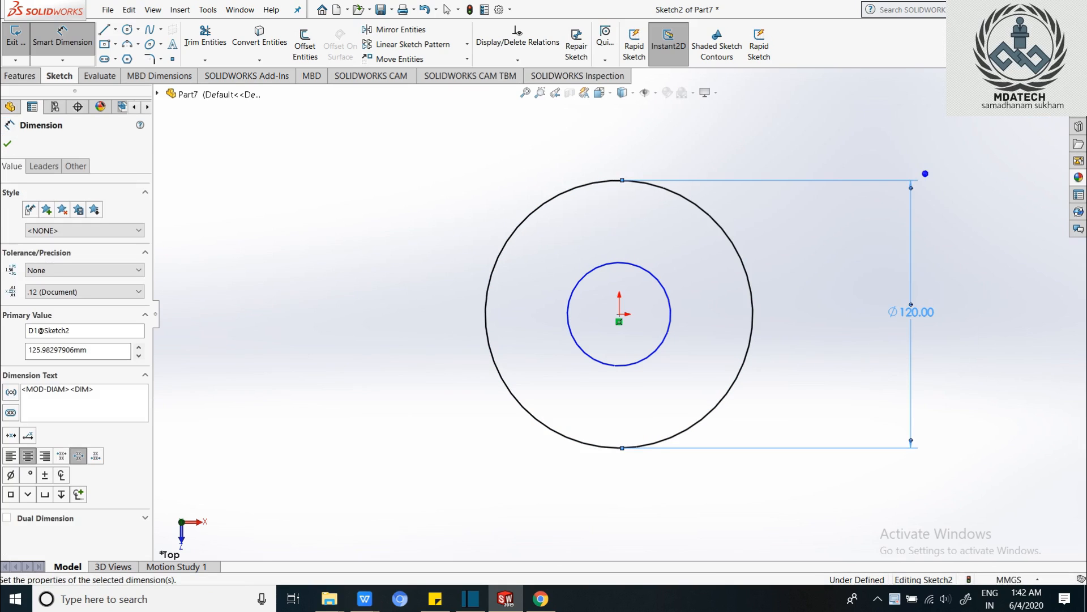
Dimension the inner circle's diameter to 40 mm and finish dimensioning
{"action": "left_click", "coordinate": [669, 328]}
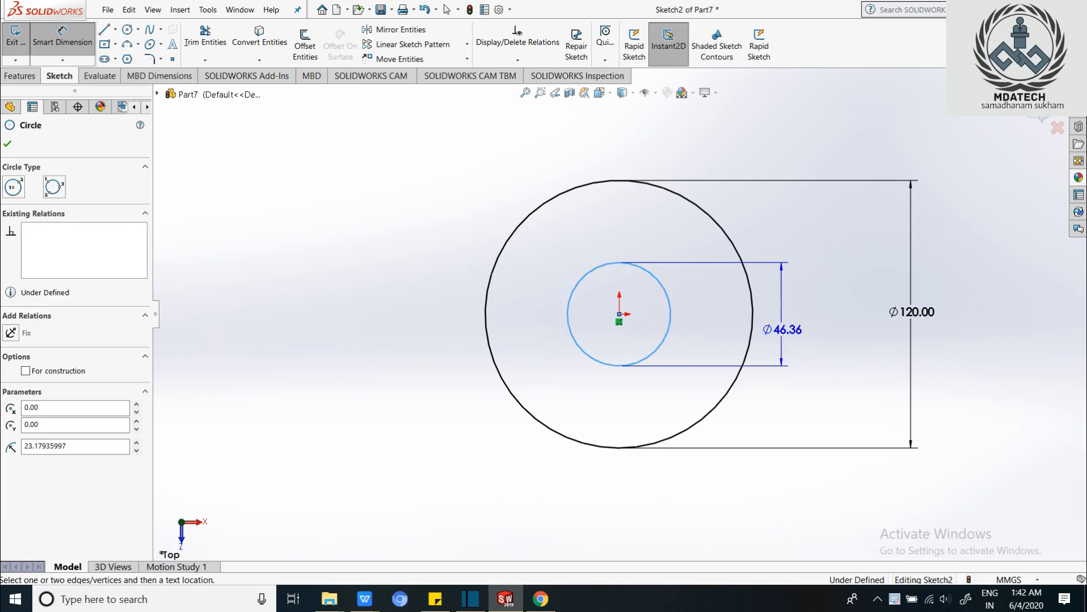
{"action": "left_click", "coordinate": [809, 329]}
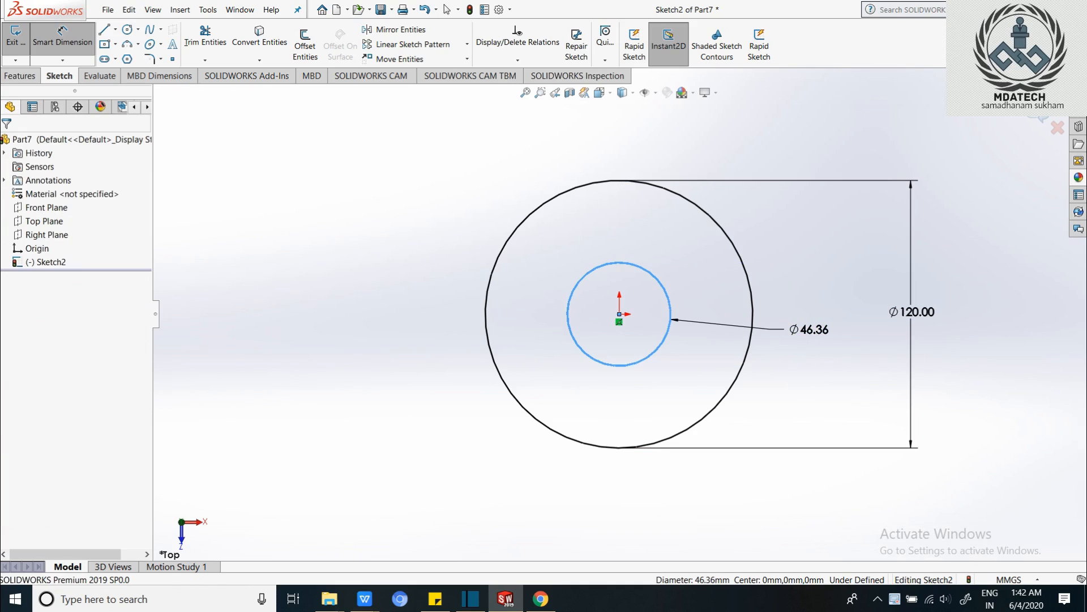
{"action": "type", "text": "40"}
{"action": "key", "text": "Return"}
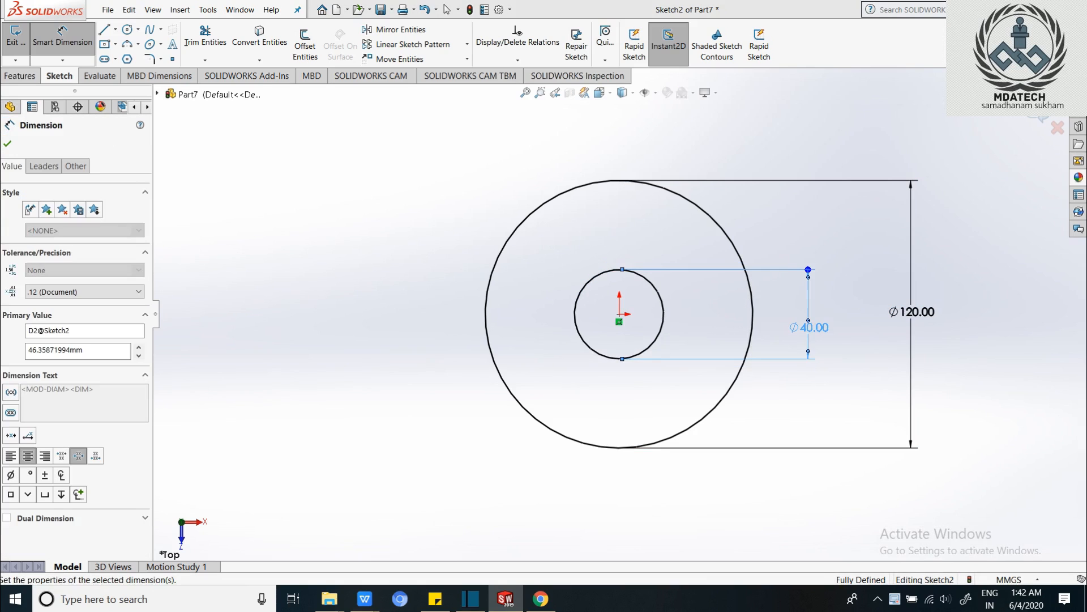
{"action": "key", "text": "Escape"}
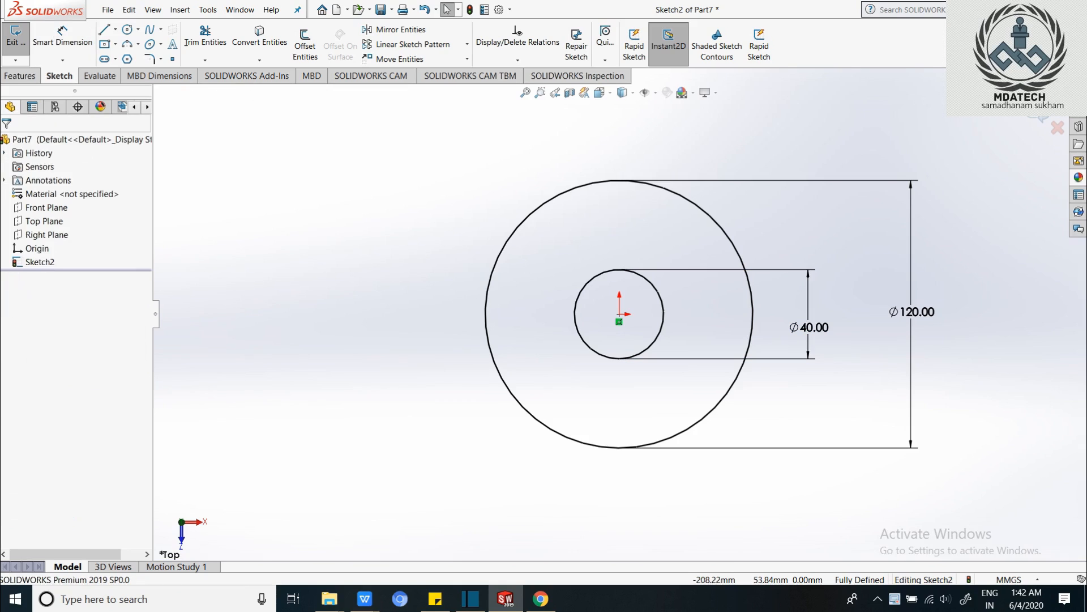
Extrude the ring profile as a boss with a blind depth of 70 mm
{"action": "left_click", "coordinate": [16, 40]}
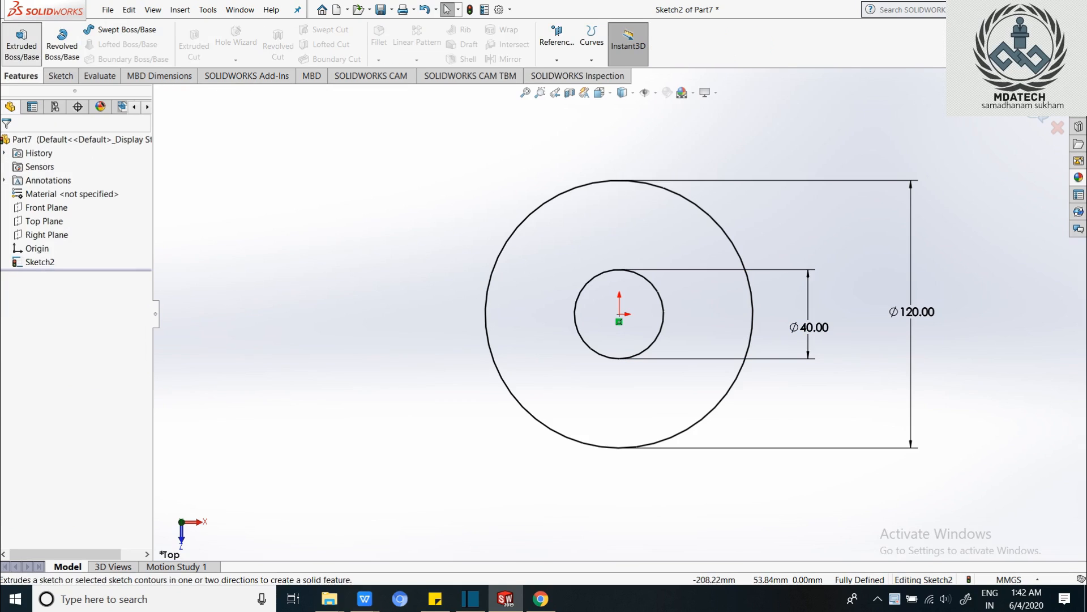
{"action": "left_click", "coordinate": [17, 39]}
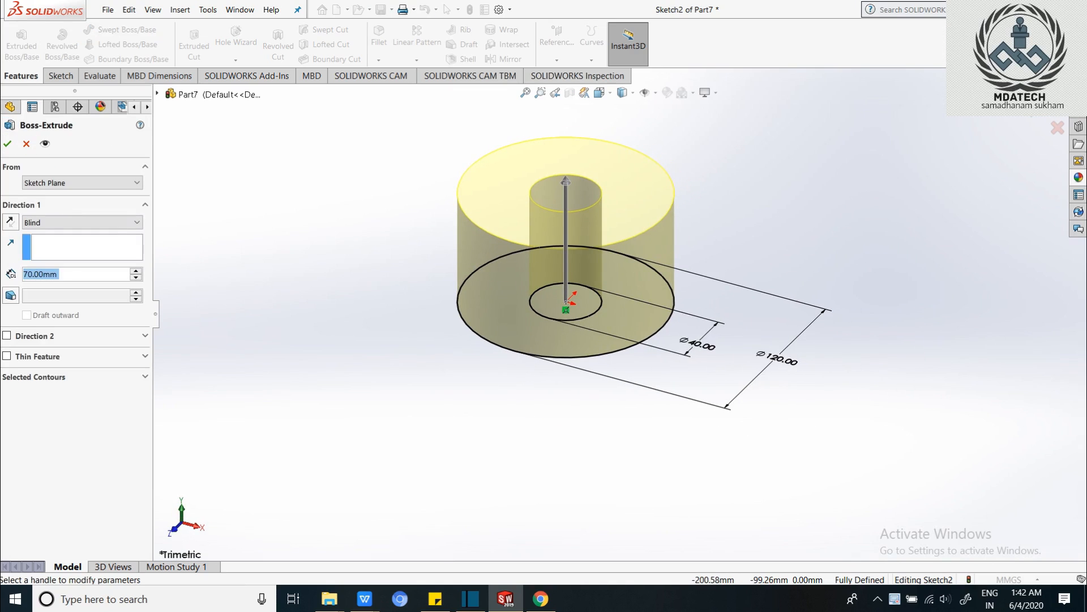
{"action": "left_click", "coordinate": [8, 144]}
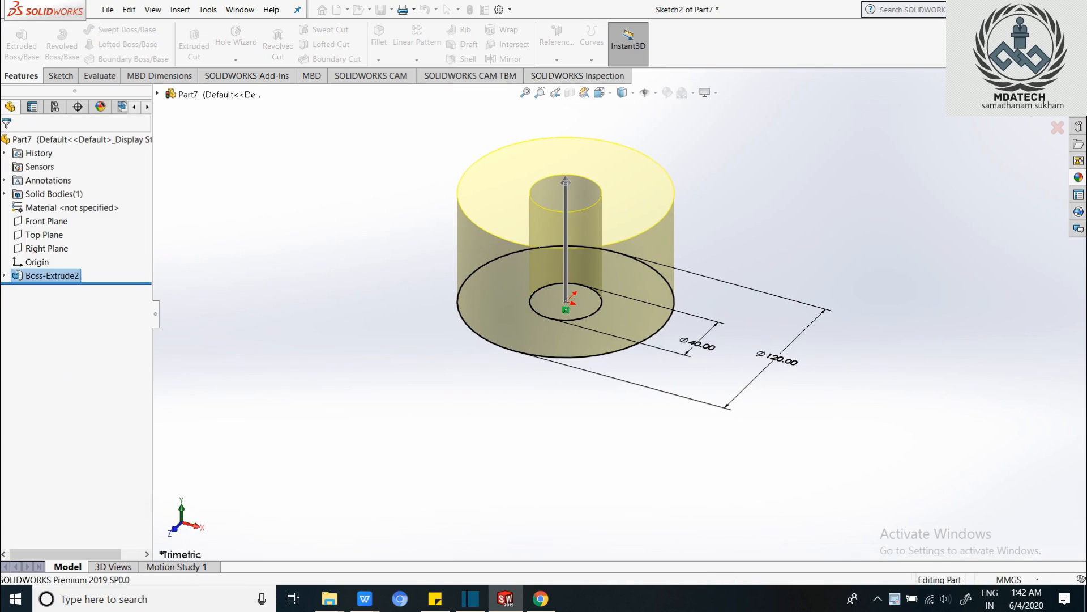
Create a reference plane offset 35 mm from the cylinder's bottom face, with the offset flipped into the body
{"action": "middle_click_drag", "start_coordinate": [572, 362], "coordinate": [572, 243]}
{"action": "right_click", "coordinate": [549, 271]}
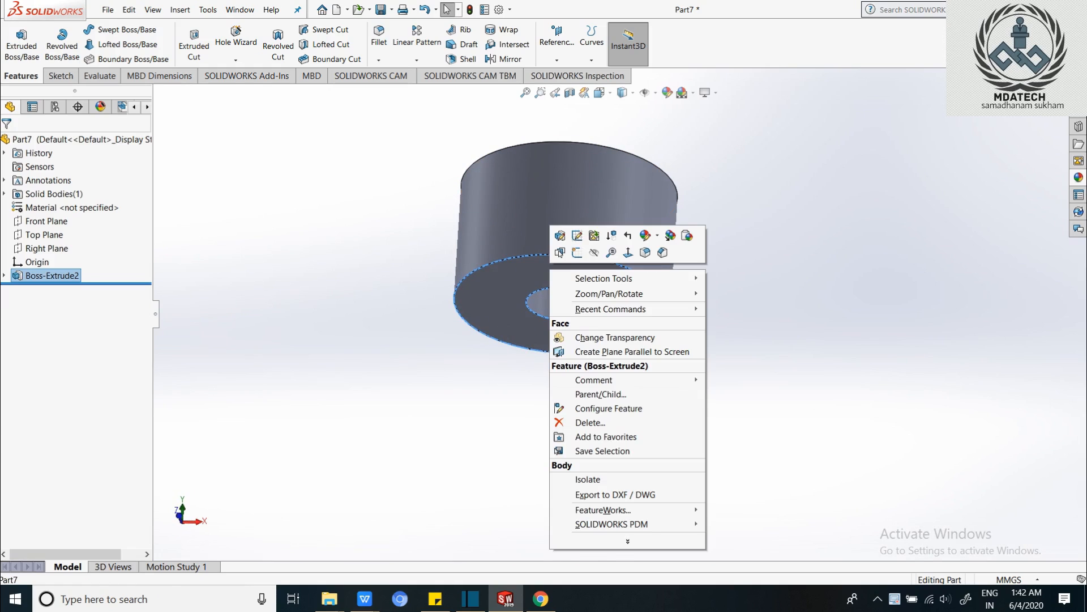
{"action": "left_click", "coordinate": [628, 253]}
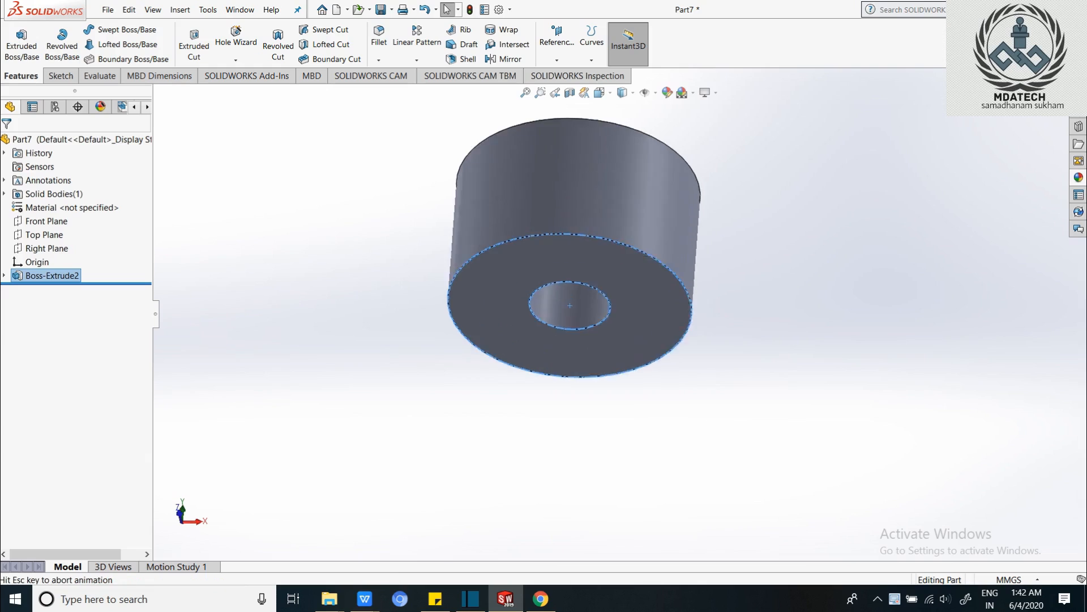
{"action": "left_click", "coordinate": [556, 59]}
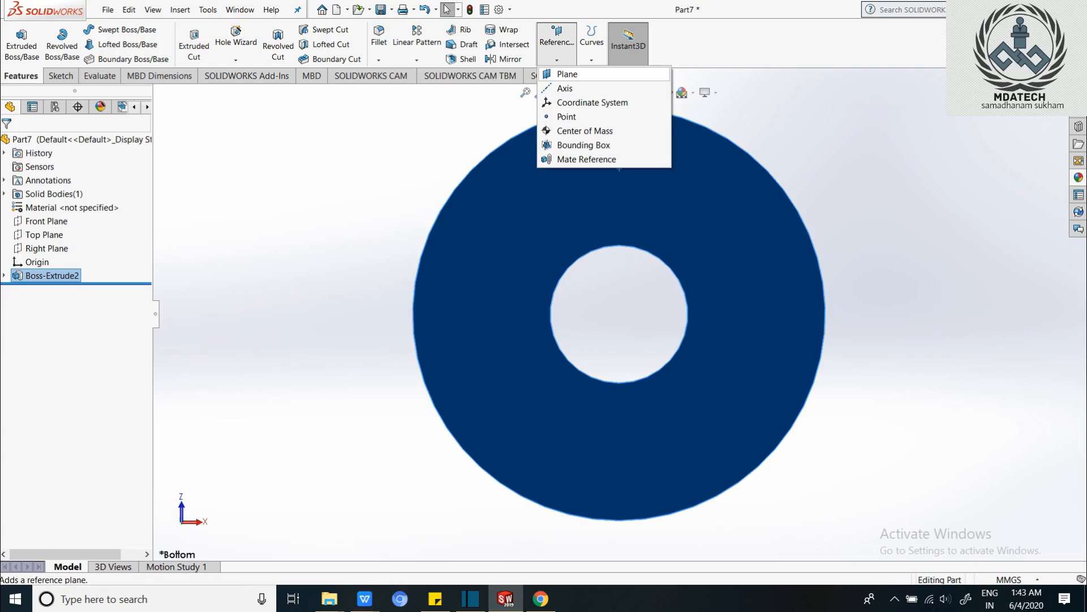
{"action": "left_click", "coordinate": [567, 74]}
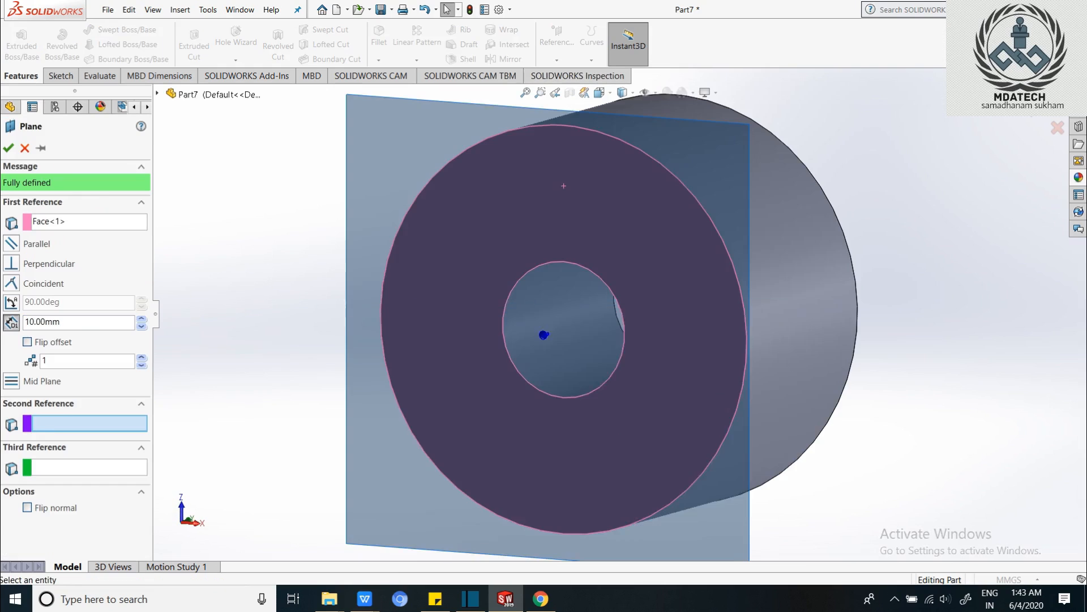
{"action": "middle_click_drag", "start_coordinate": [566, 317], "coordinate": [424, 335]}
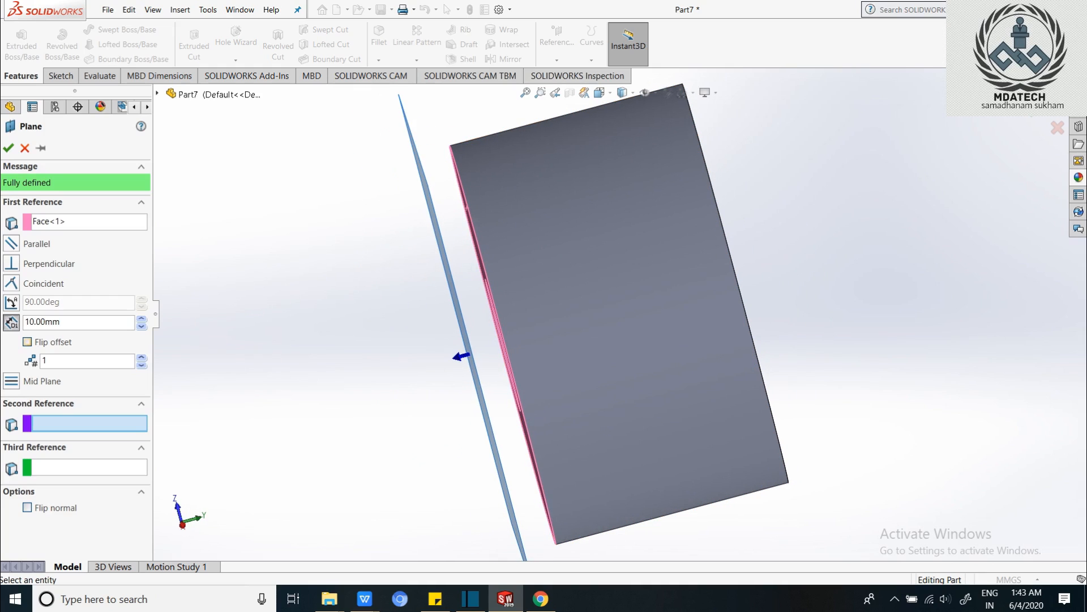
{"action": "left_click", "coordinate": [27, 342]}
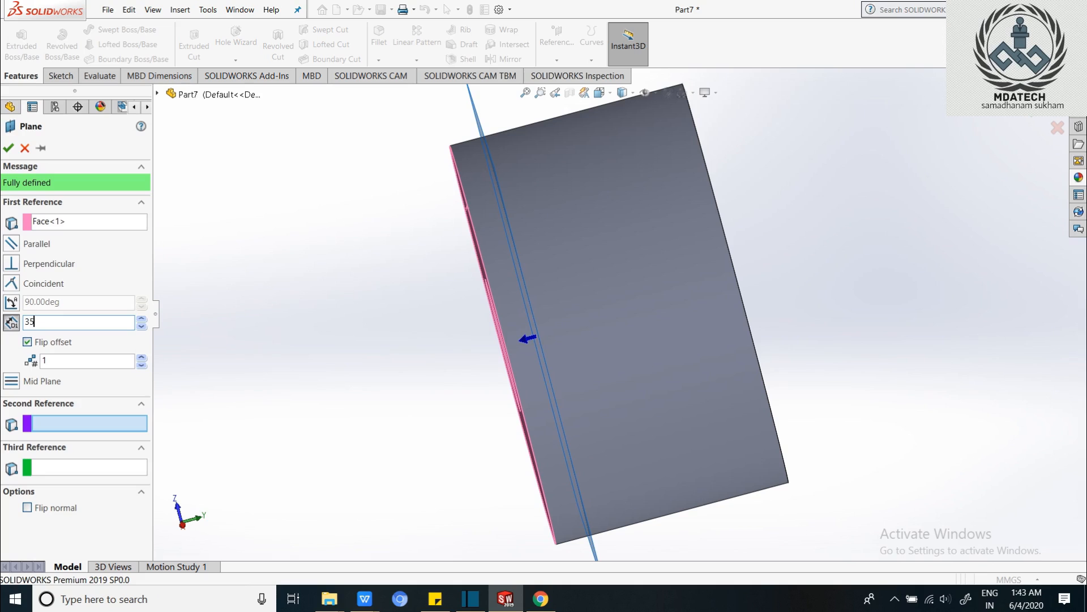
{"action": "key", "text": "Return"}
Sketch a circle of 60 mm radius centred on the origin on the cylinder's bottom face, matching its outer edge
{"action": "middle_click_drag", "start_coordinate": [509, 323], "coordinate": [651, 318]}
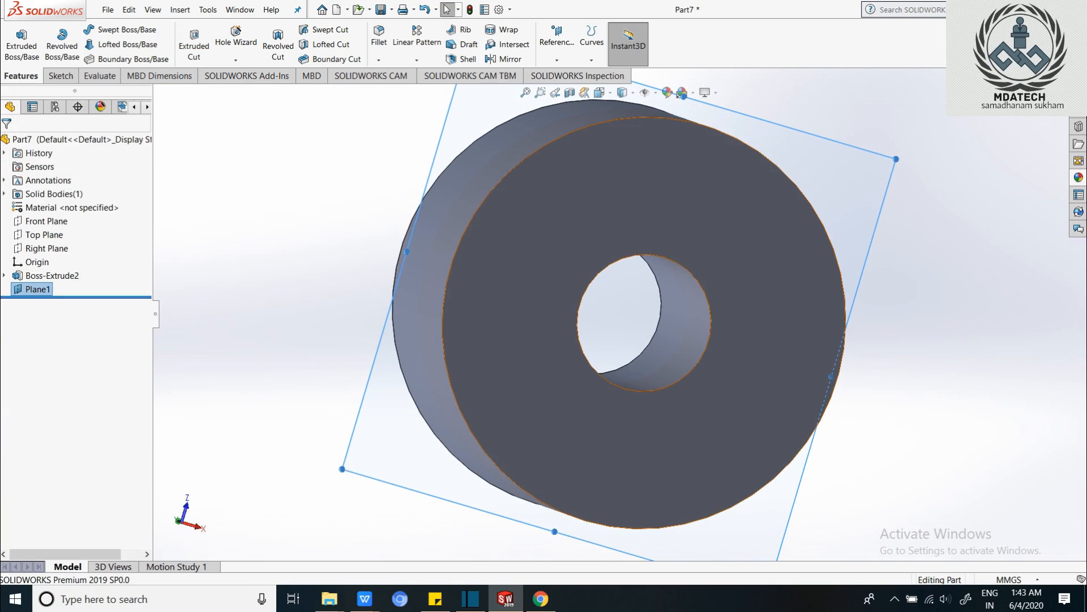
{"action": "right_click", "coordinate": [543, 245]}
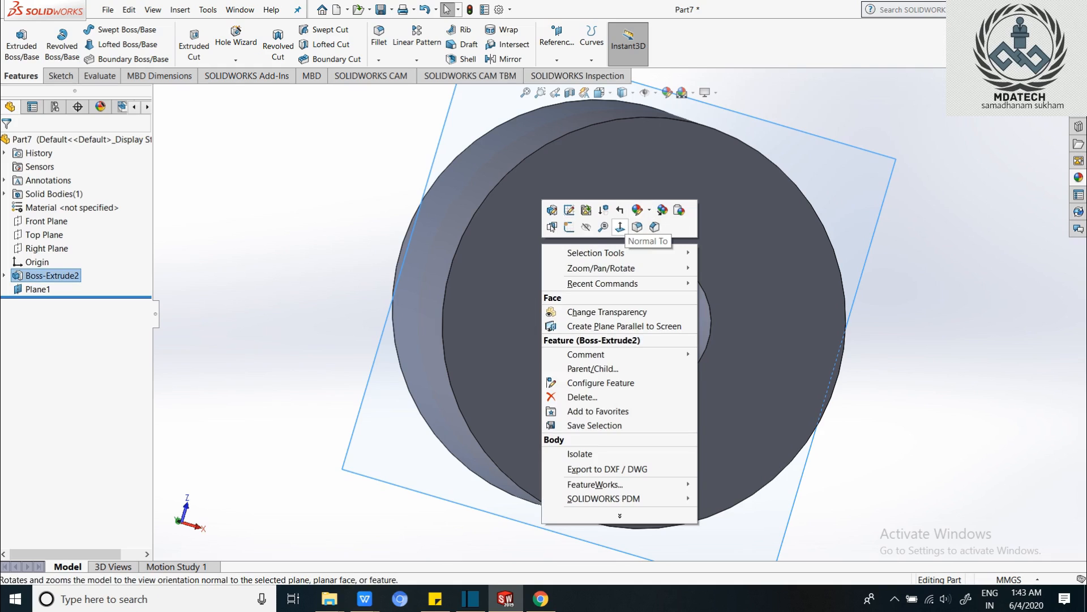
{"action": "left_click", "coordinate": [654, 226]}
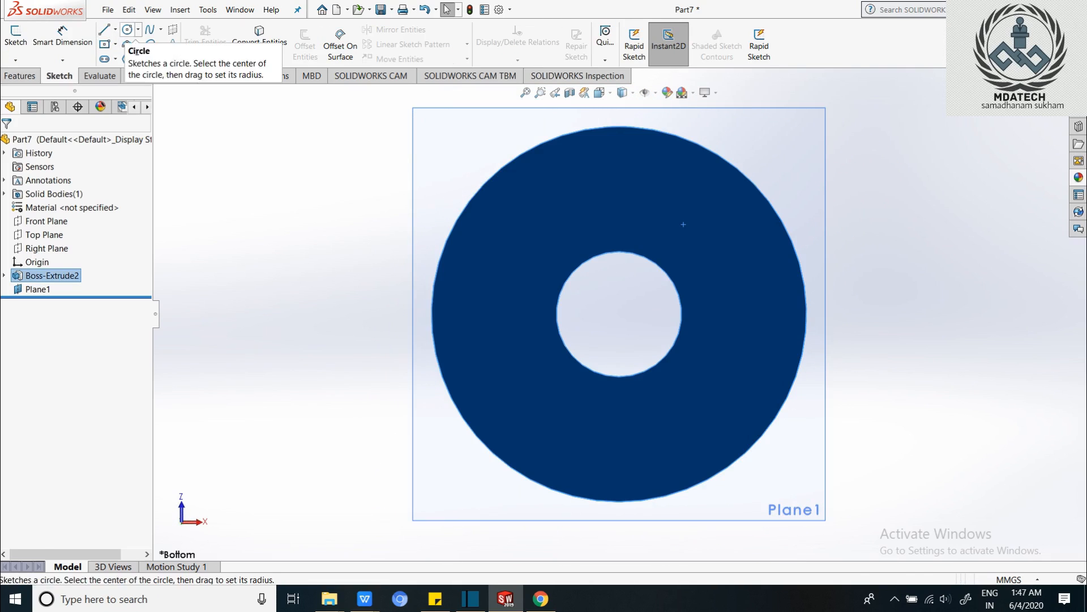
{"action": "left_click", "coordinate": [128, 30]}
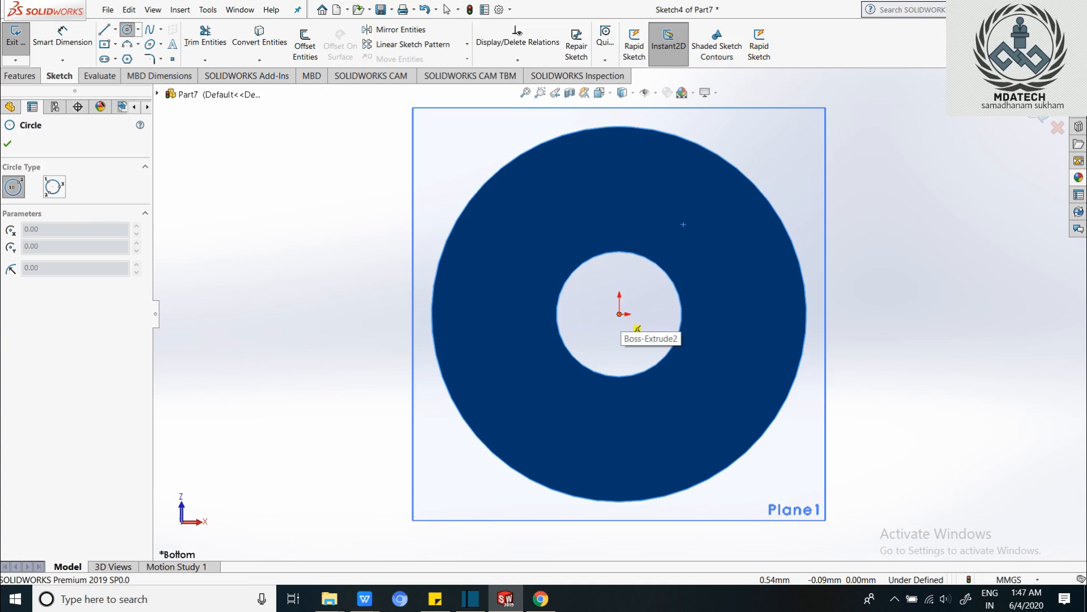
{"action": "left_click", "coordinate": [619, 313]}
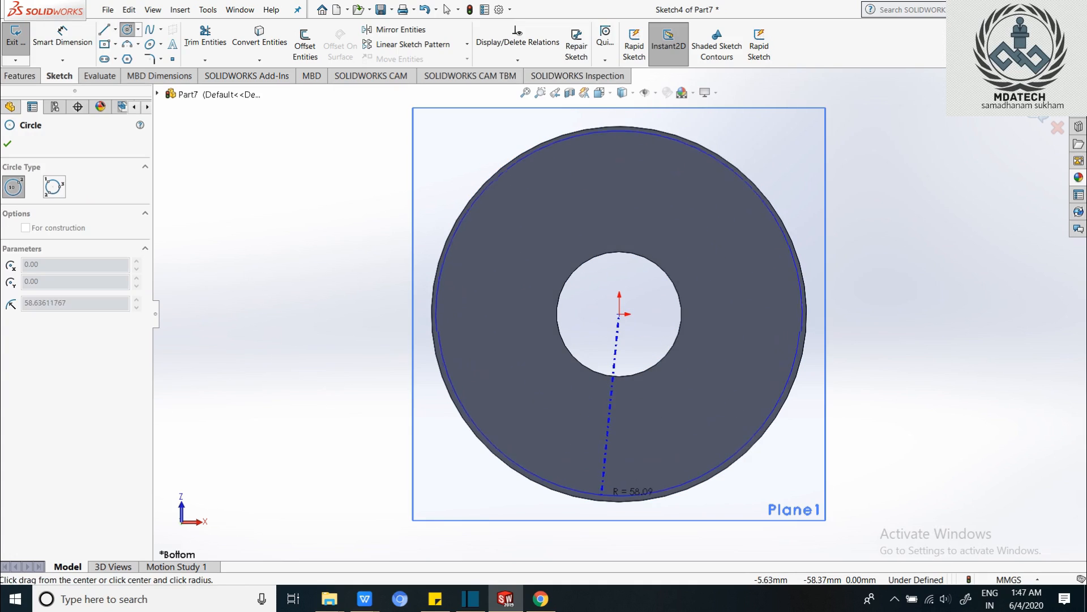
{"action": "left_click", "coordinate": [619, 513]}
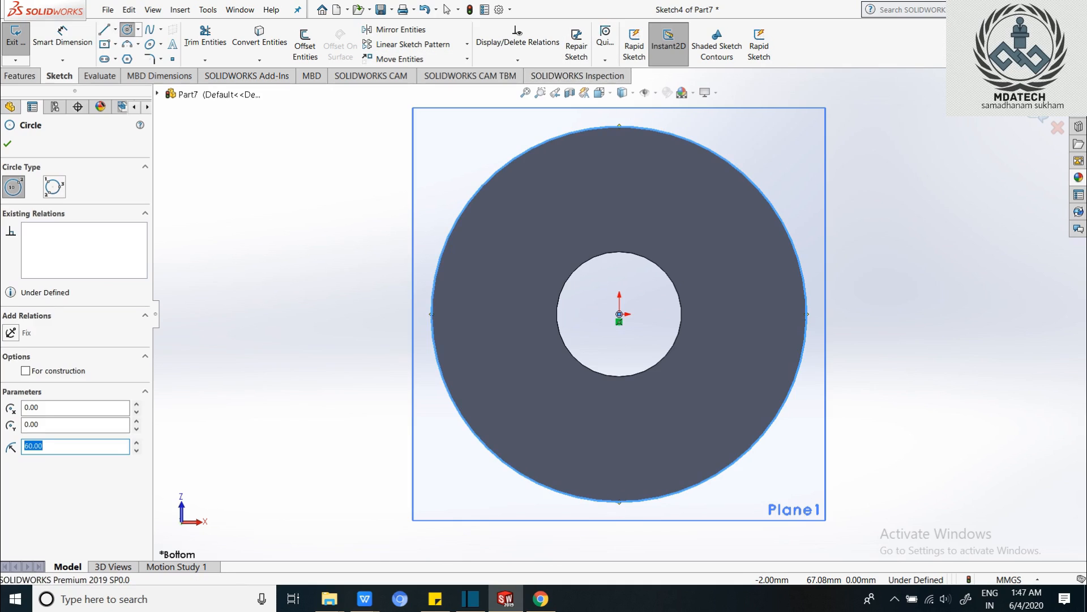
Start a constant-pitch helix from the sketched circle, defined by pitch and revolution, with 1 revolution
{"action": "left_click", "coordinate": [21, 75]}
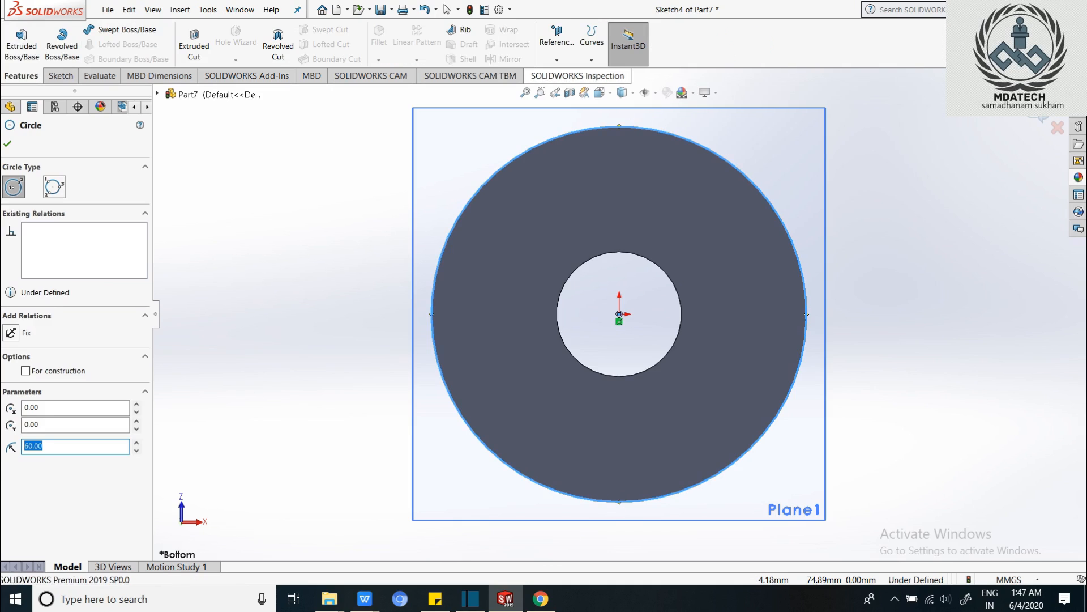
{"action": "left_click", "coordinate": [592, 59]}
{"action": "left_click", "coordinate": [626, 89]}
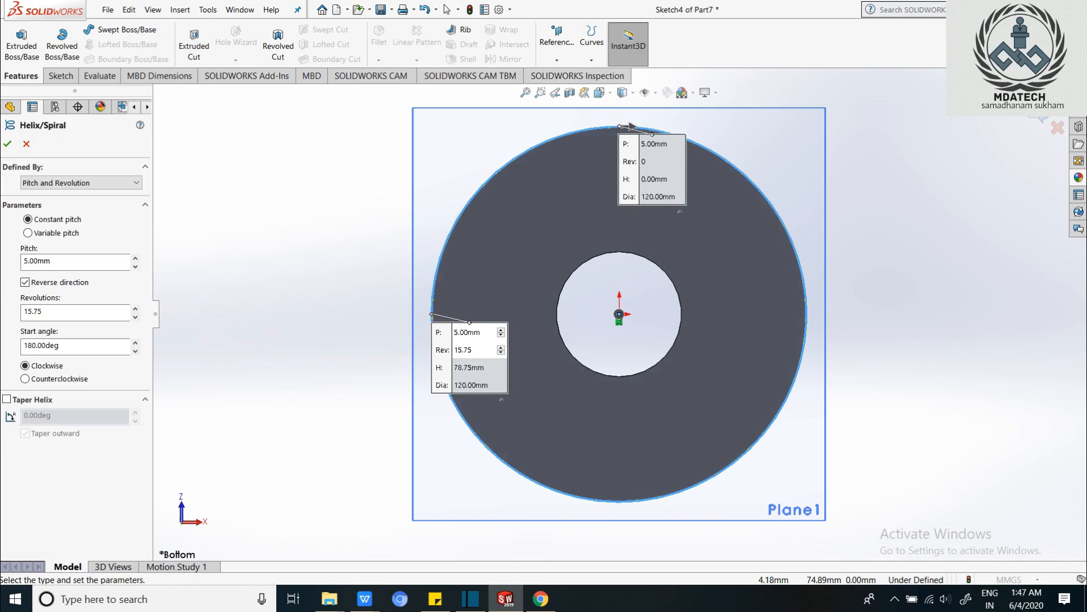
{"action": "middle_click_drag", "start_coordinate": [462, 331], "coordinate": [514, 333]}
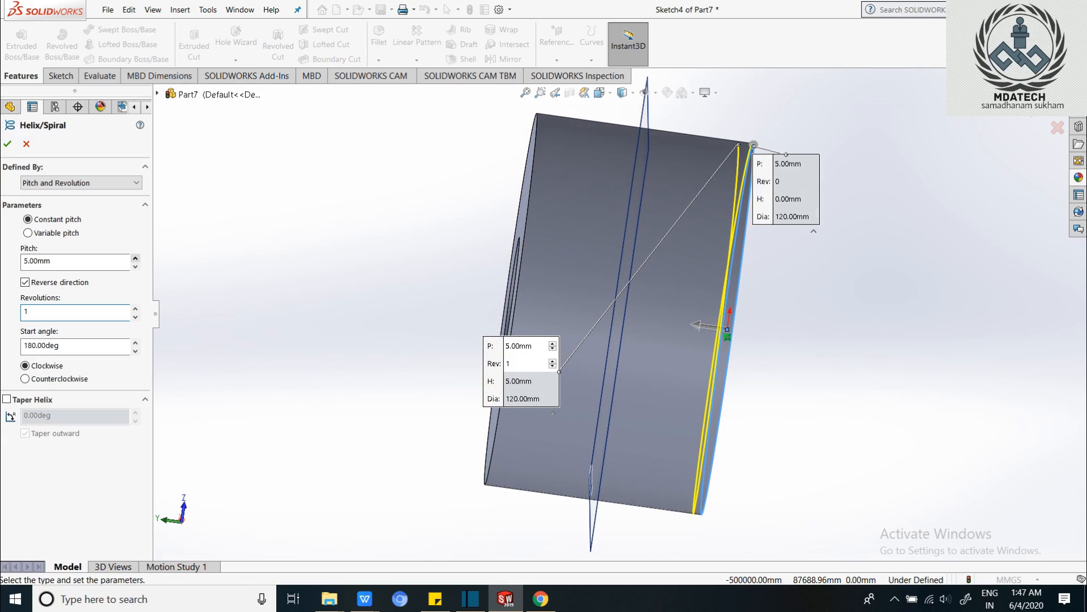
Set the helix pitch to 325 mm and create the curve
{"action": "left_click", "coordinate": [135, 258]}
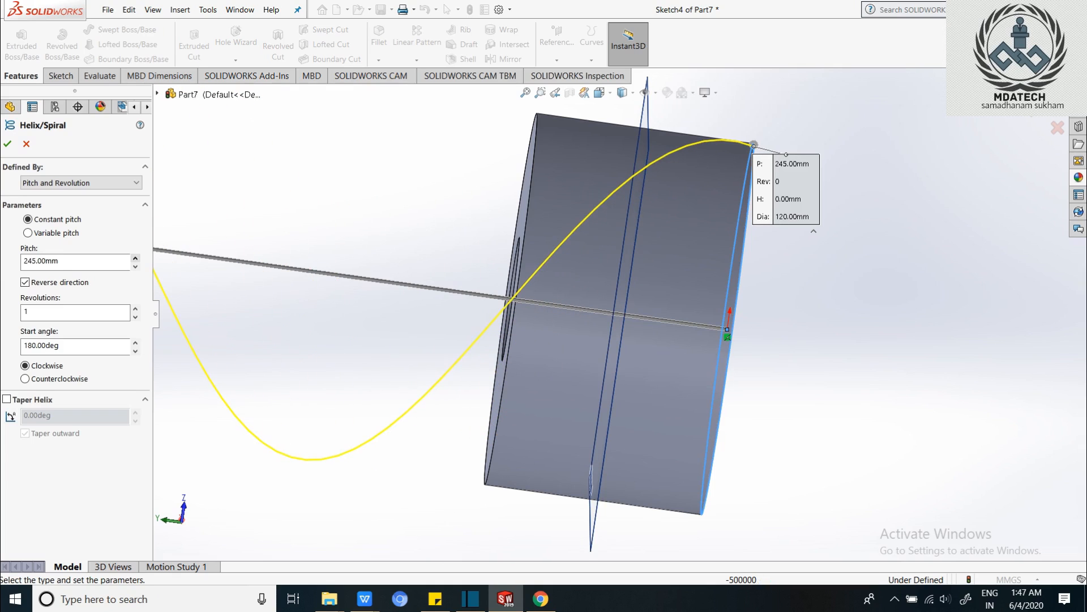
{"action": "middle_click_drag", "start_coordinate": [872, 334], "coordinate": [725, 547]}
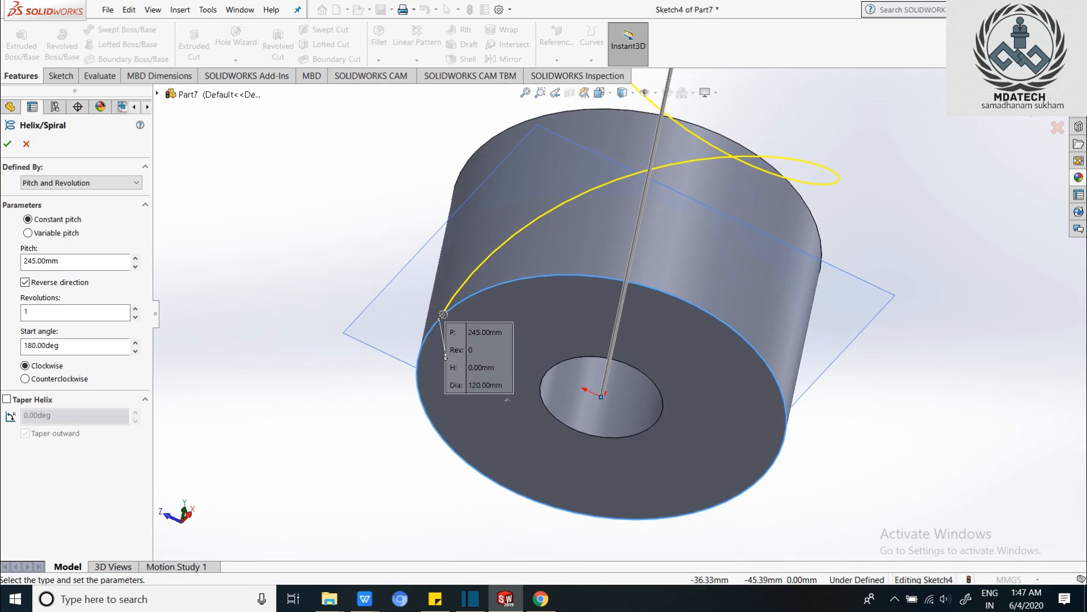
{"action": "left_click", "coordinate": [135, 258]}
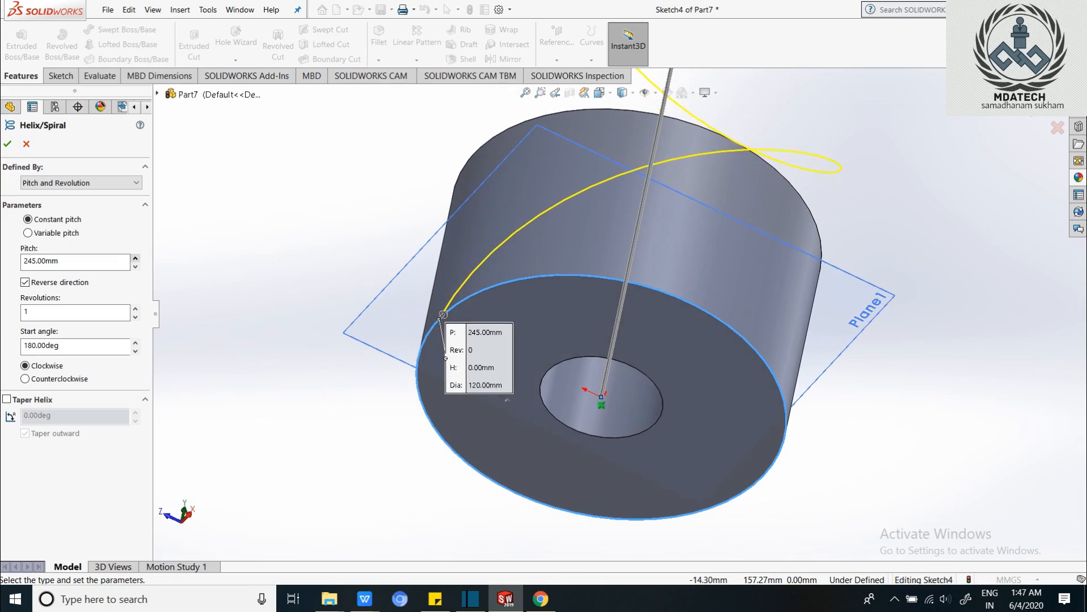
{"action": "left_click", "coordinate": [136, 258]}
{"action": "left_click", "coordinate": [136, 258]}
{"action": "left_click", "coordinate": [135, 259]}
{"action": "left_click", "coordinate": [135, 259]}
{"action": "left_click", "coordinate": [135, 258]}
{"action": "left_click", "coordinate": [136, 258]}
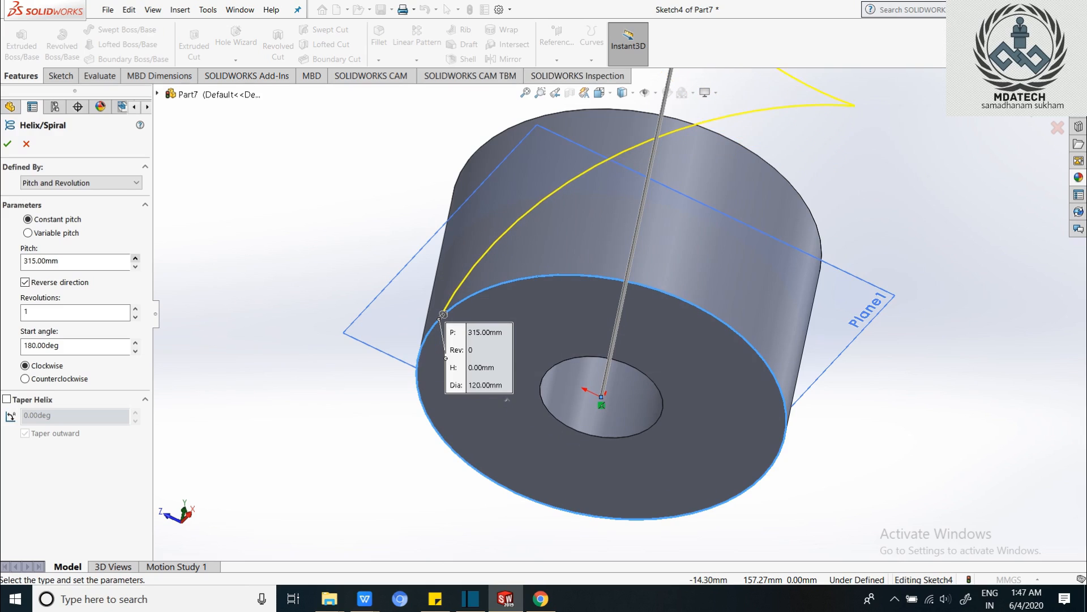
{"action": "left_click", "coordinate": [135, 259]}
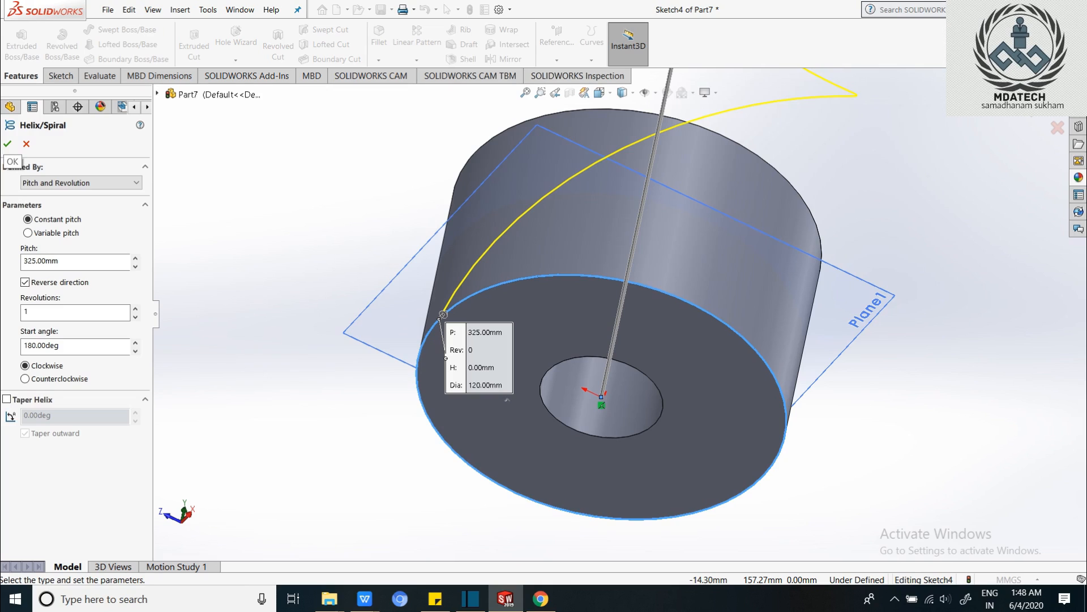
{"action": "left_click", "coordinate": [7, 144]}
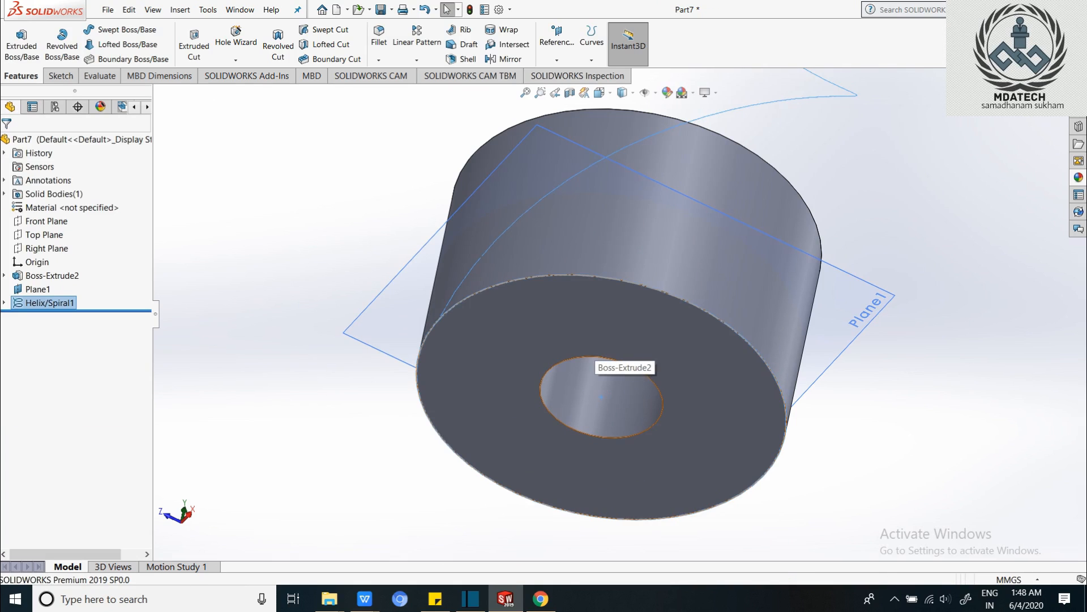
Sketch a four-sided polygon with sides about 14.8 mm long on the cylinder's bottom face plane, outside the body
{"action": "left_click", "coordinate": [592, 350]}
{"action": "right_click", "coordinate": [596, 336]}
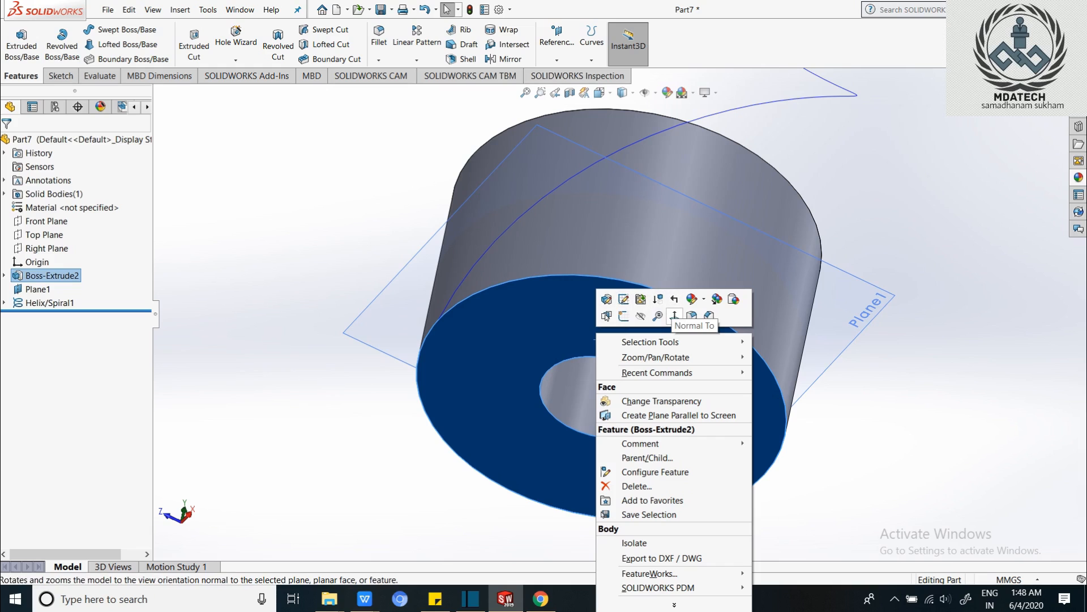
{"action": "left_click", "coordinate": [674, 316]}
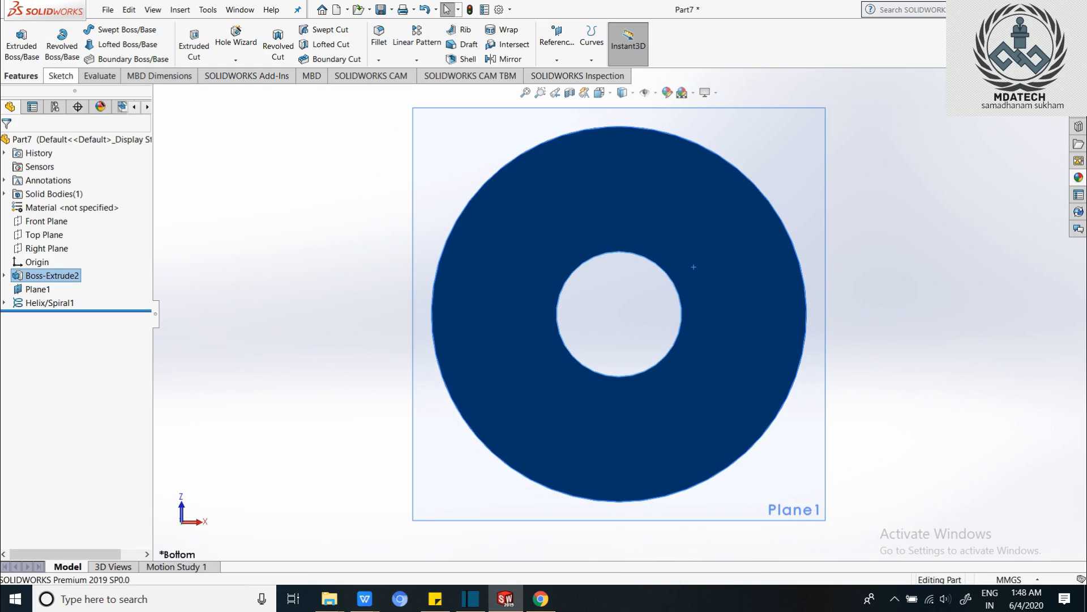
{"action": "left_click", "coordinate": [60, 75]}
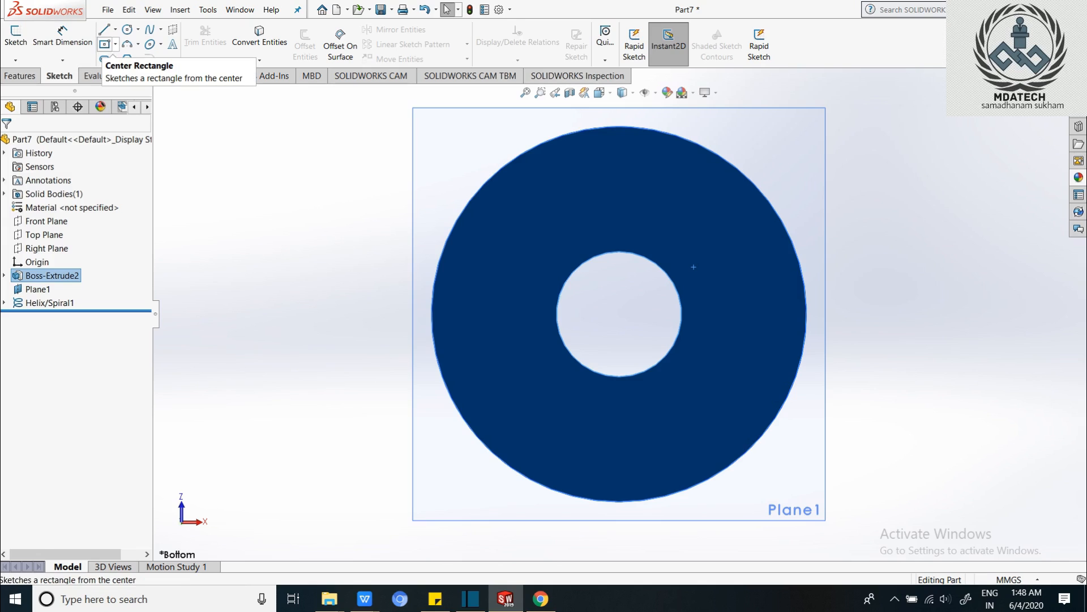
{"action": "left_click", "coordinate": [116, 44]}
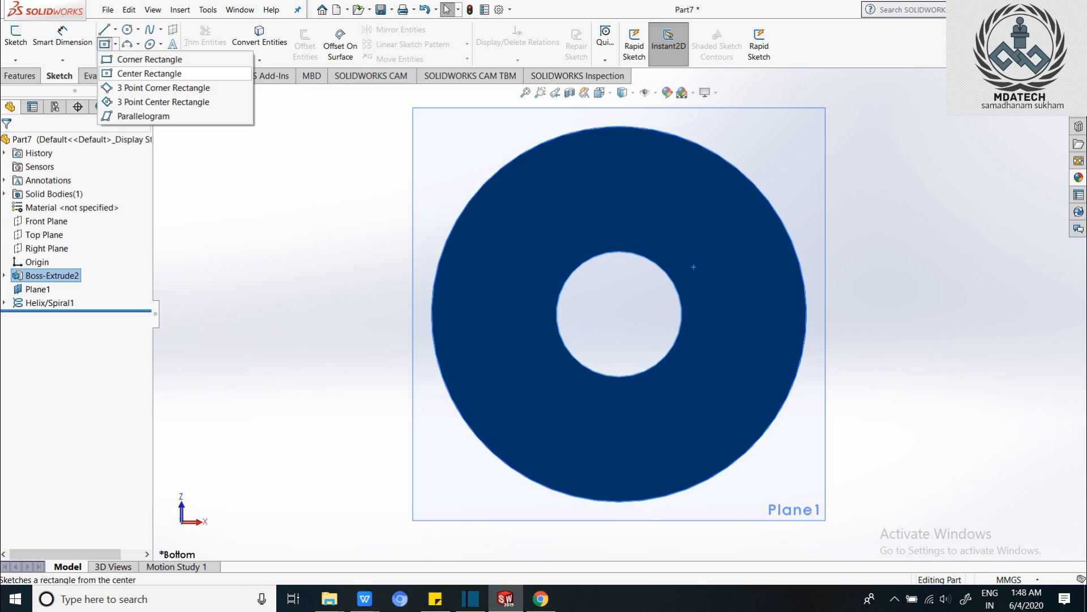
{"action": "left_click", "coordinate": [150, 73]}
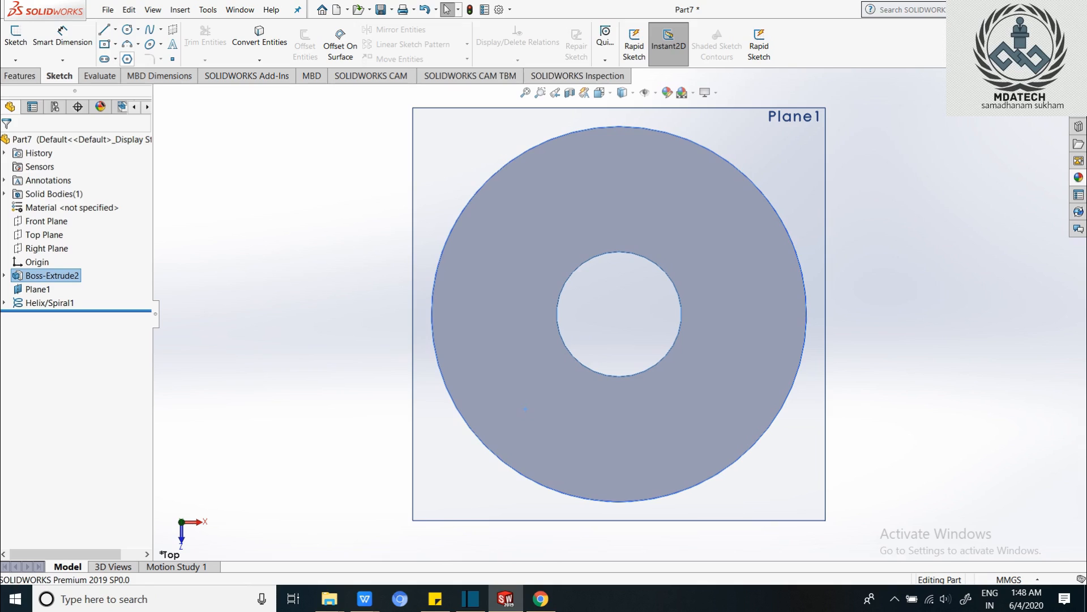
{"action": "left_click", "coordinate": [127, 59]}
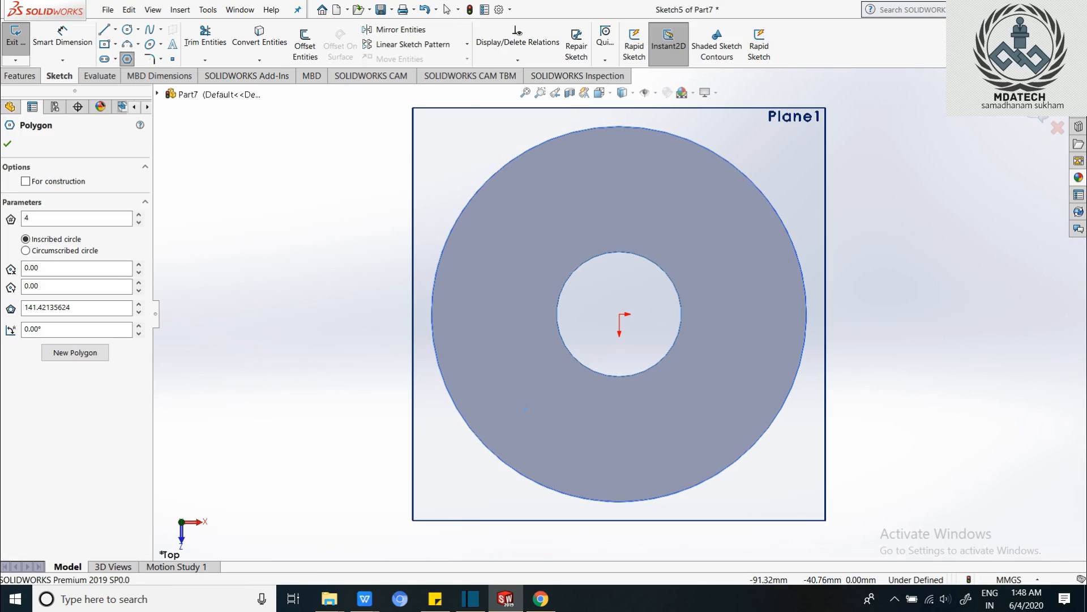
{"action": "left_click", "coordinate": [346, 190]}
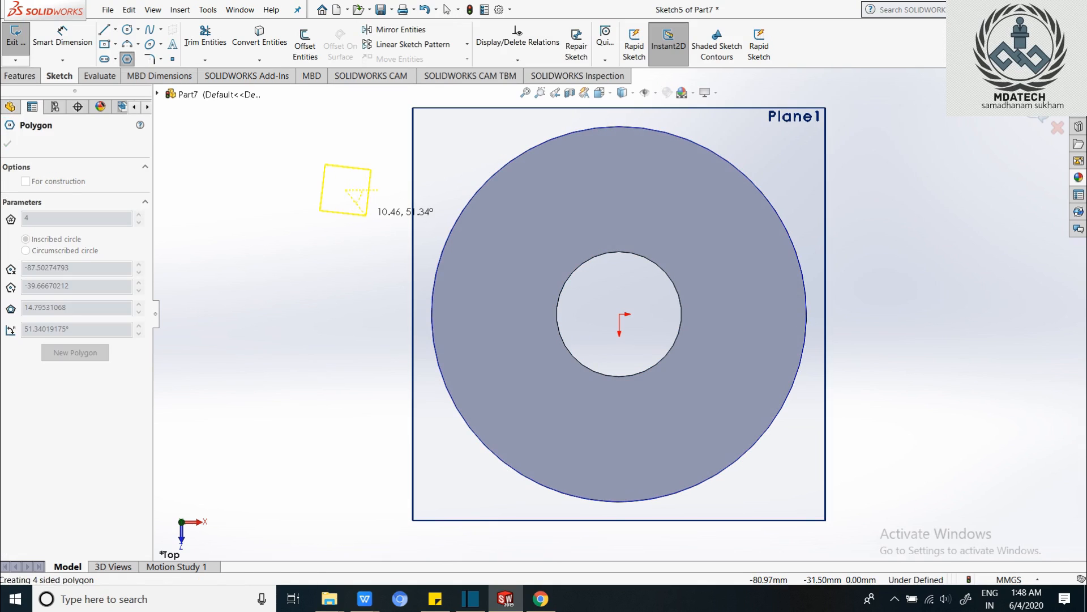
{"action": "left_click", "coordinate": [368, 214]}
{"action": "right_click", "coordinate": [346, 191]}
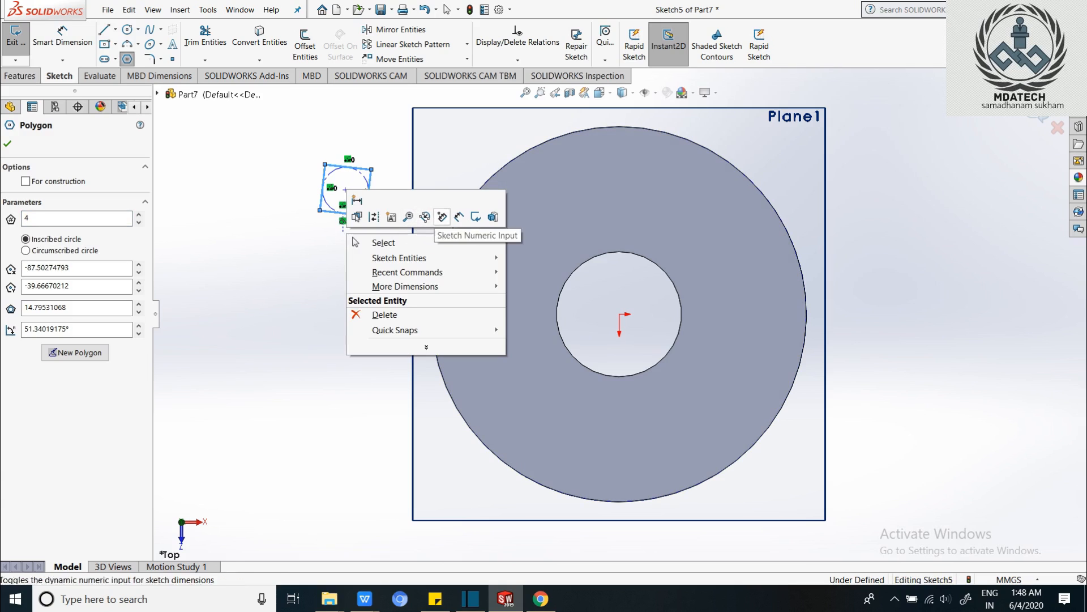
{"action": "left_click", "coordinate": [383, 242]}
Dimension one side of the four-sided polygon to 3 mm
{"action": "left_click", "coordinate": [62, 40]}
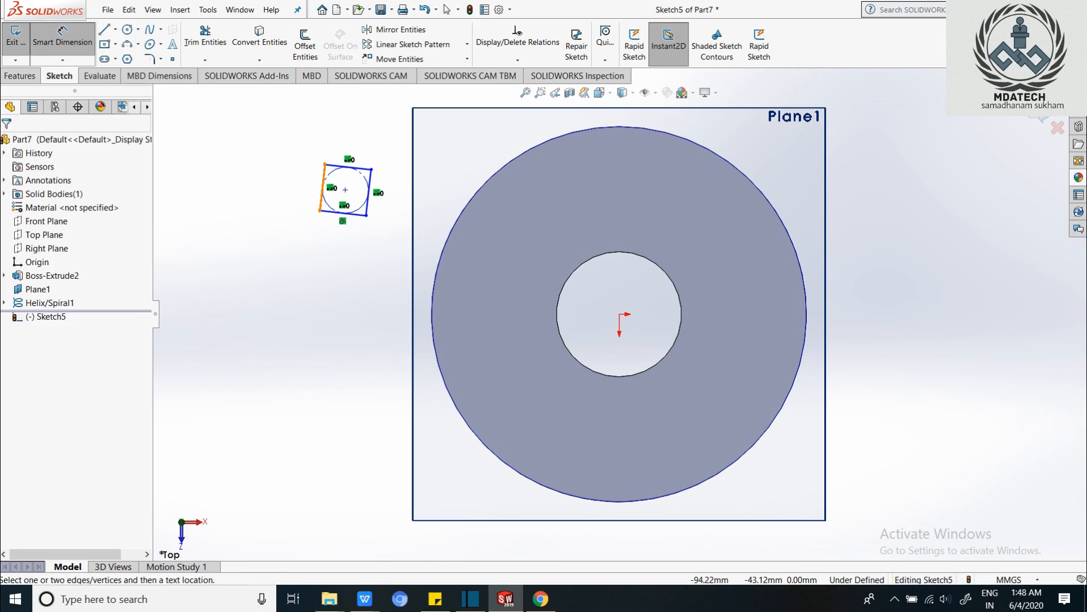
{"action": "left_click", "coordinate": [322, 187]}
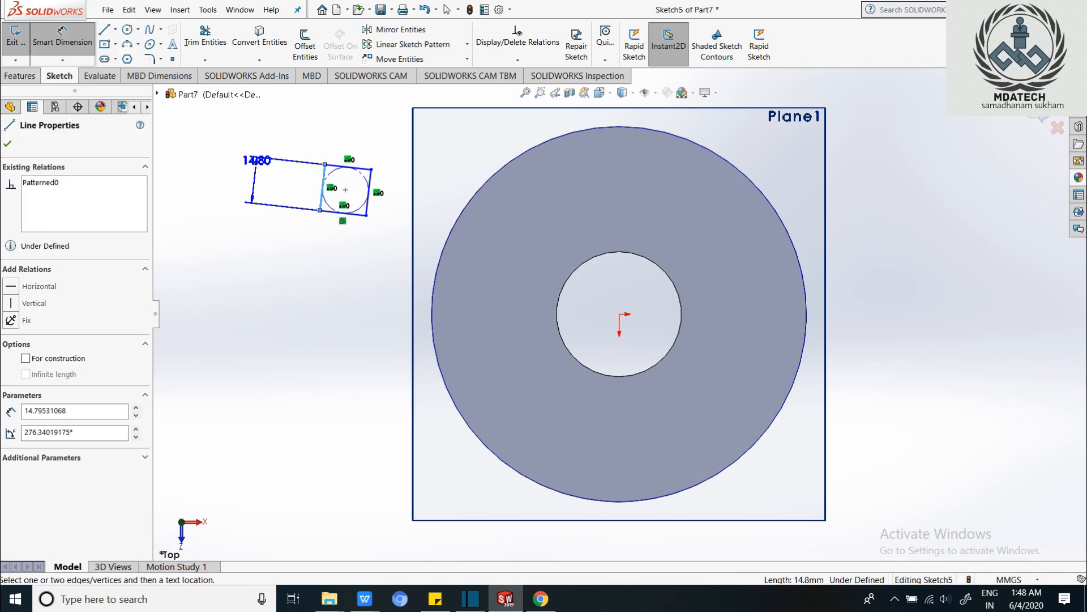
{"action": "left_click", "coordinate": [260, 90]}
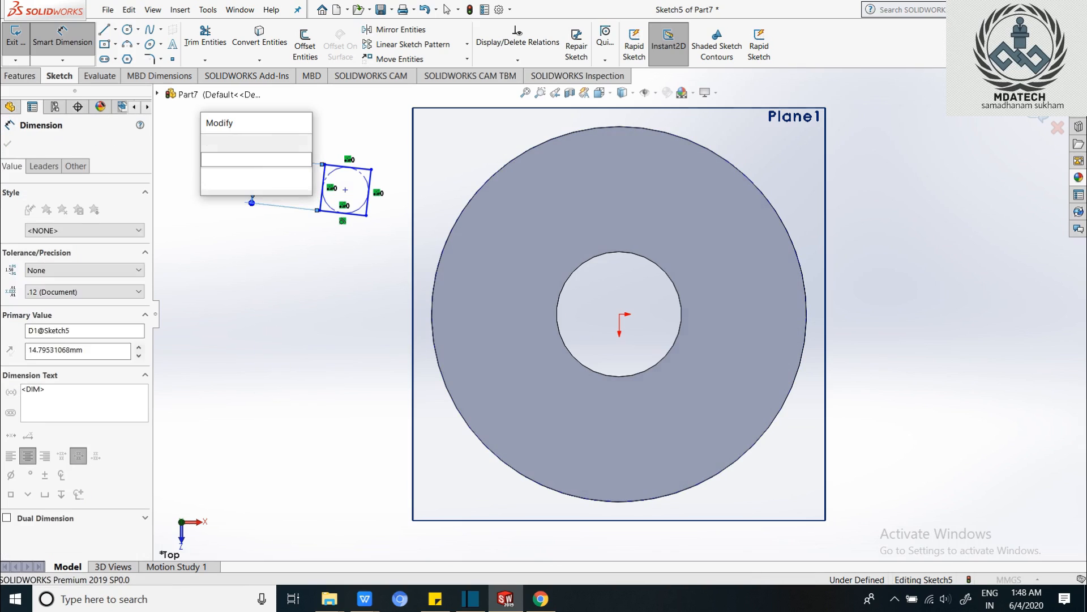
{"action": "type", "text": "3"}
{"action": "key", "text": "Return"}
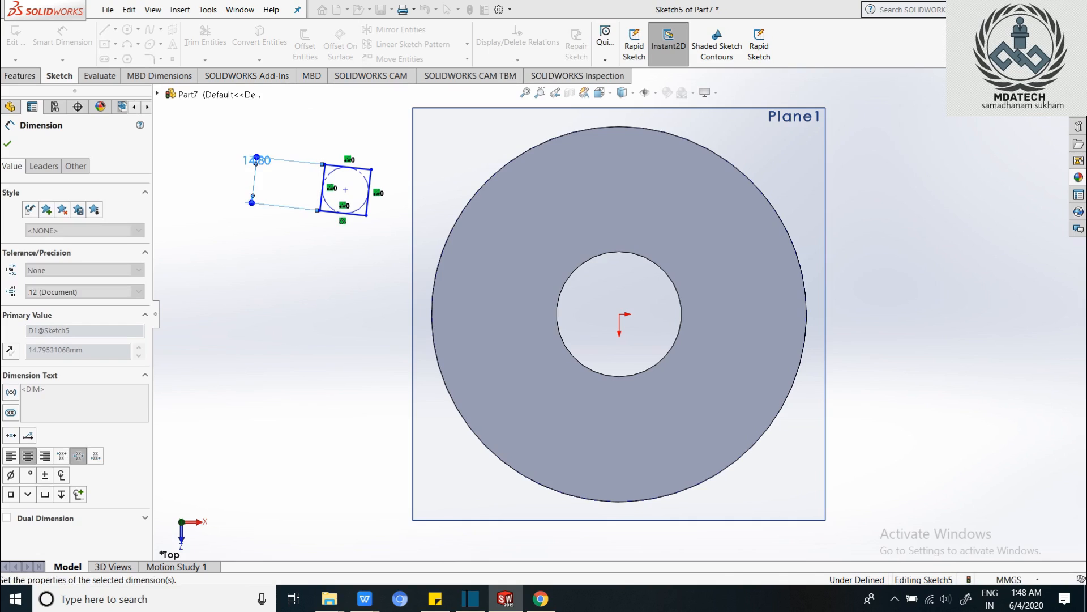
Move the square's centre point onto the helix start point on the bottom face's outer edge and finish the sketch
{"action": "scroll", "coordinate": [374, 222], "scroll_direction": "down", "scroll_amount": 2}
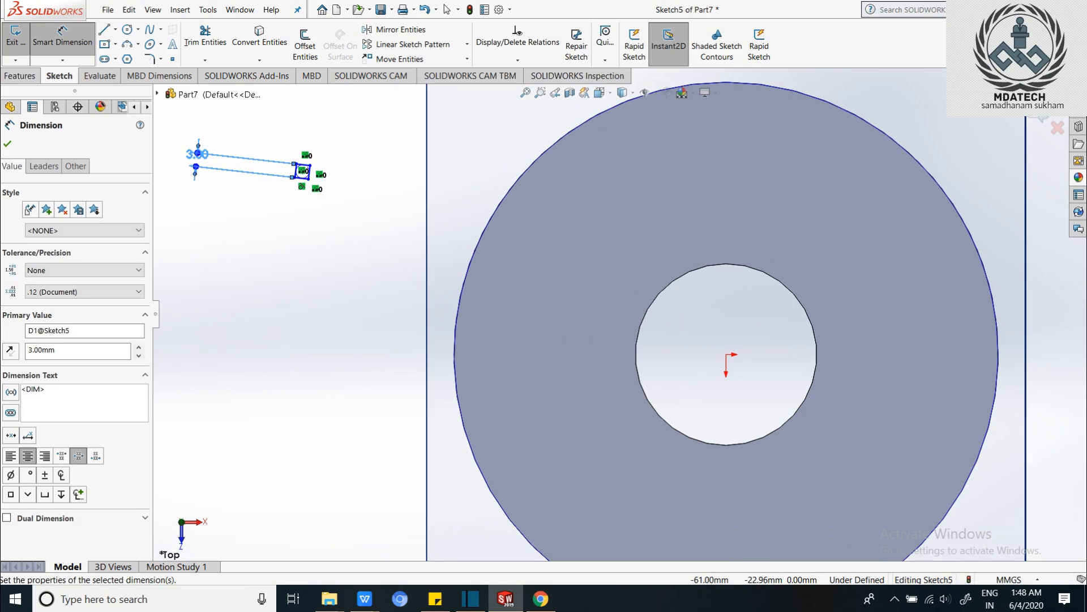
{"action": "middle_click_drag", "start_coordinate": [491, 239], "coordinate": [504, 240]}
{"action": "middle_click_drag", "start_coordinate": [416, 238], "coordinate": [469, 252]}
{"action": "scroll", "coordinate": [492, 256], "scroll_direction": "up", "scroll_amount": 4}
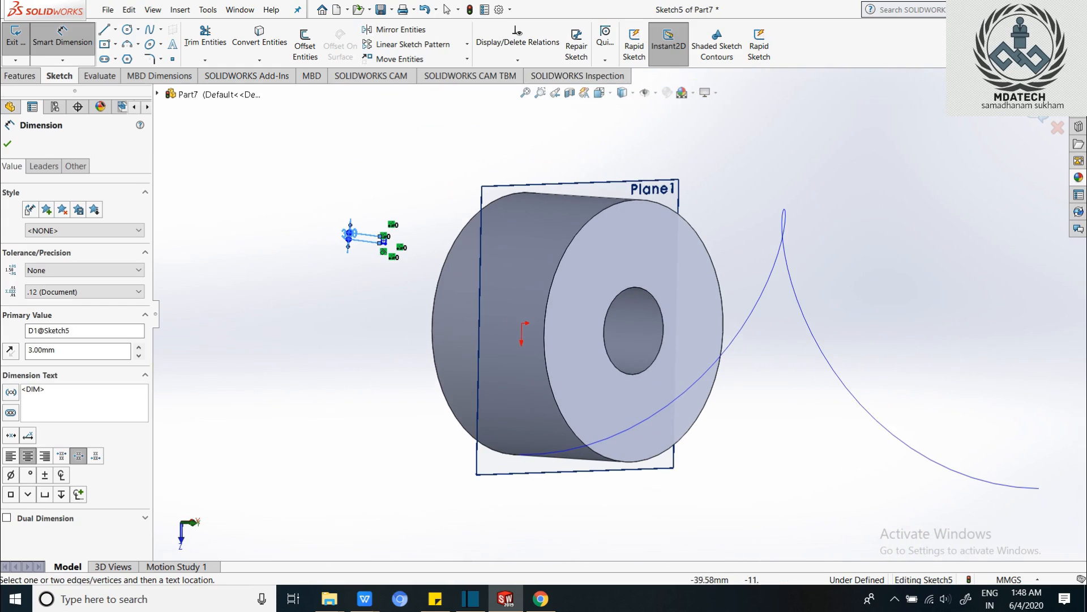
{"action": "mouse_move", "coordinate": [403, 368]}
{"action": "middle_mouse_down"}
{"action": "mouse_move", "coordinate": [444, 324]}
{"action": "mouse_move", "coordinate": [546, 281]}
{"action": "mouse_move", "coordinate": [517, 265]}
{"action": "mouse_move", "coordinate": [516, 235]}
{"action": "mouse_move", "coordinate": [591, 249]}
{"action": "mouse_move", "coordinate": [505, 206]}
{"action": "mouse_move", "coordinate": [473, 260]}
{"action": "mouse_move", "coordinate": [455, 262]}
{"action": "mouse_move", "coordinate": [571, 260]}
{"action": "middle_mouse_up"}
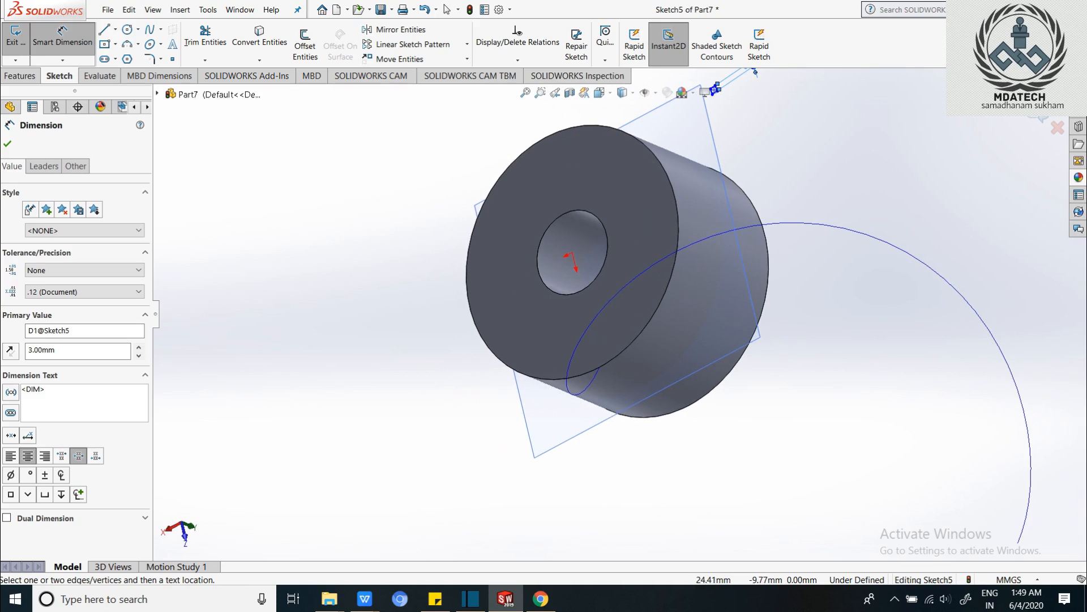
{"action": "scroll", "coordinate": [793, 82], "scroll_direction": "down", "scroll_amount": 3}
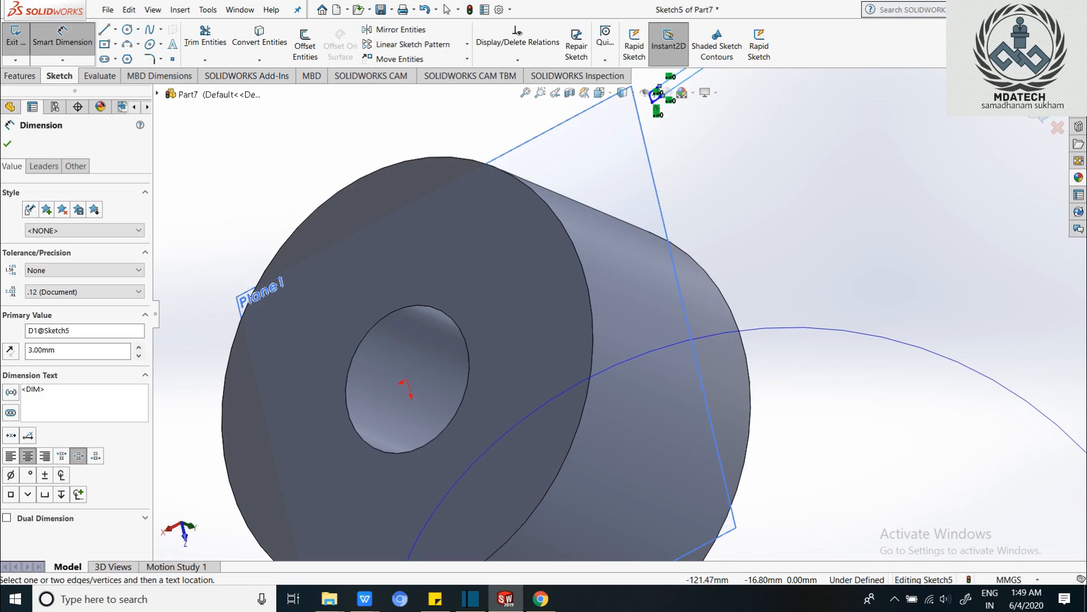
{"action": "scroll", "coordinate": [801, 77], "scroll_direction": "down", "scroll_amount": 2}
{"action": "scroll", "coordinate": [652, 130], "scroll_direction": "up", "scroll_amount": 2}
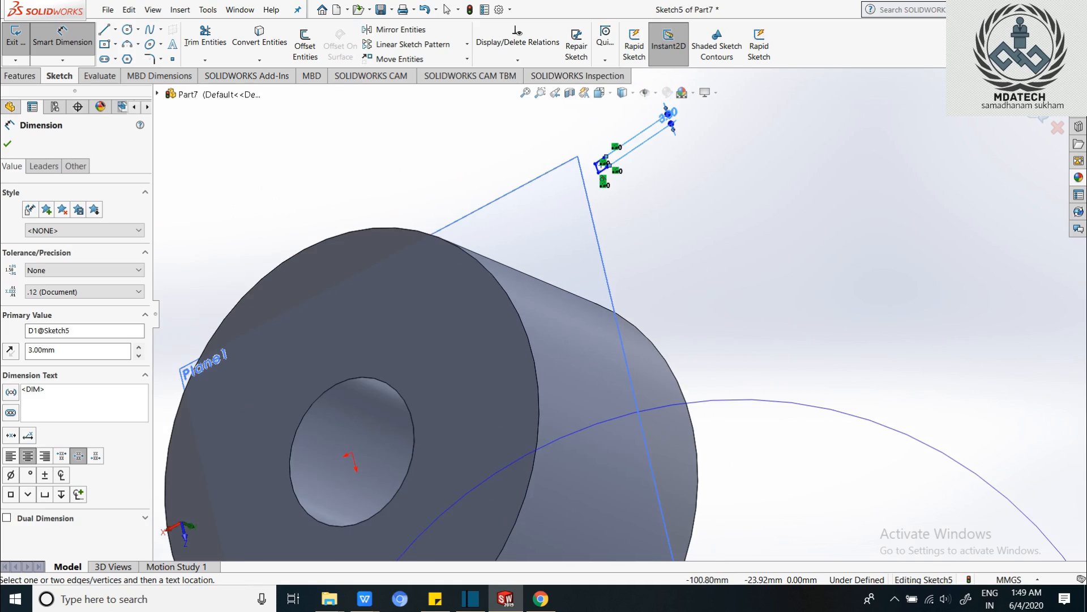
{"action": "scroll", "coordinate": [651, 130], "scroll_direction": "down", "scroll_amount": 3}
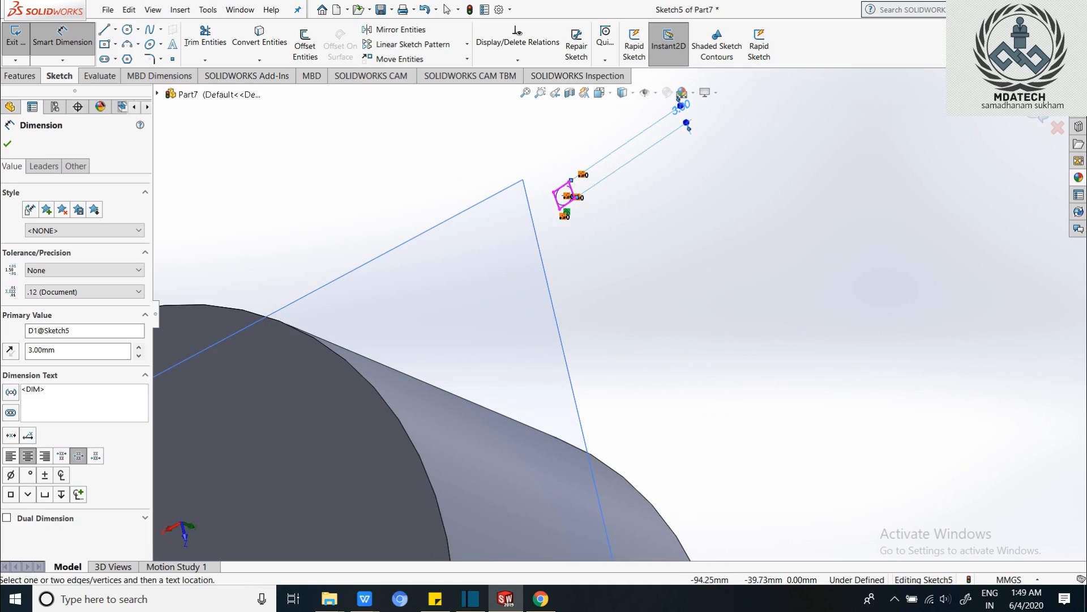
{"action": "scroll", "coordinate": [561, 206], "scroll_direction": "down", "scroll_amount": 3}
{"action": "key", "text": "Escape"}
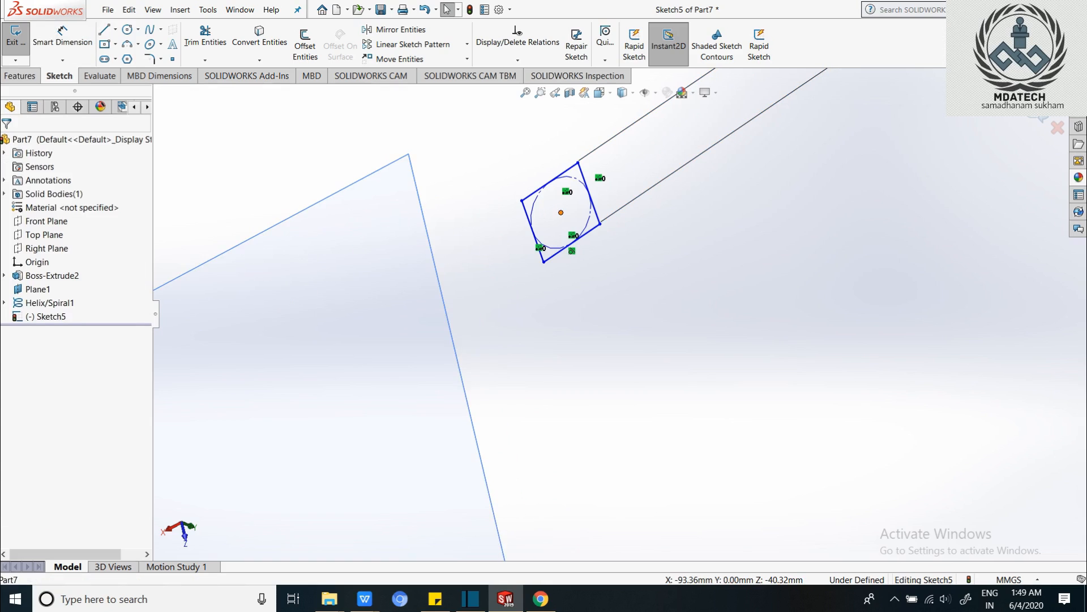
{"action": "mouse_move", "coordinate": [560, 213]}
{"action": "left_mouse_down"}
{"action": "mouse_move", "coordinate": [590, 394]}
{"action": "mouse_move", "coordinate": [603, 376]}
{"action": "left_mouse_up"}
{"action": "scroll", "coordinate": [598, 393], "scroll_direction": "down", "scroll_amount": 3}
{"action": "scroll", "coordinate": [623, 429], "scroll_direction": "up", "scroll_amount": 10}
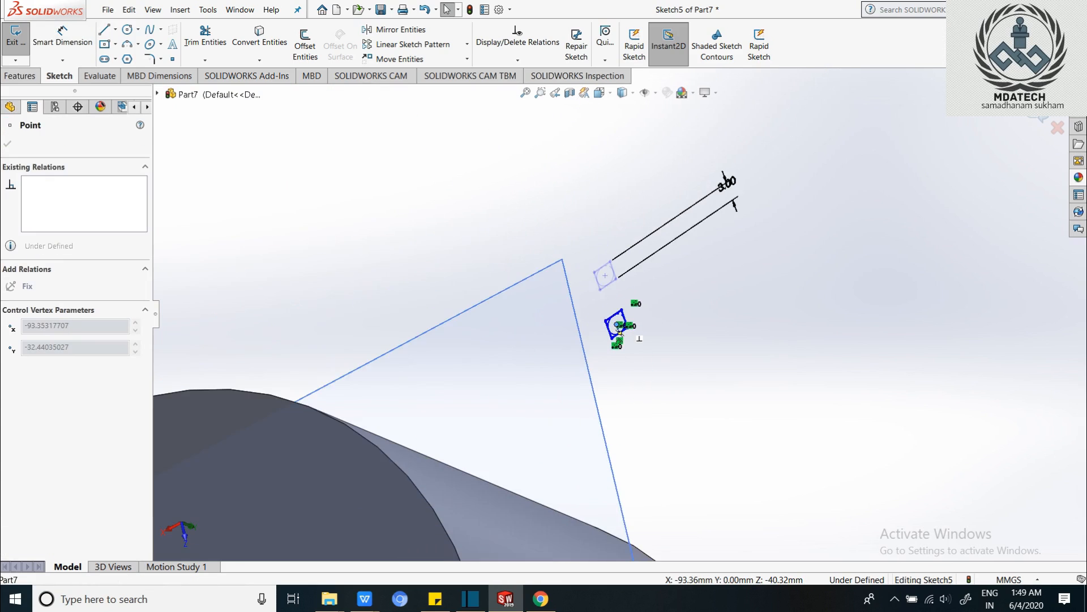
{"action": "left_click_drag", "start_coordinate": [617, 320], "coordinate": [601, 383]}
{"action": "scroll", "coordinate": [609, 357], "scroll_direction": "up", "scroll_amount": 2}
{"action": "scroll", "coordinate": [614, 323], "scroll_direction": "up", "scroll_amount": 5}
{"action": "scroll", "coordinate": [600, 385], "scroll_direction": "down", "scroll_amount": 4}
{"action": "scroll", "coordinate": [623, 306], "scroll_direction": "up", "scroll_amount": 5}
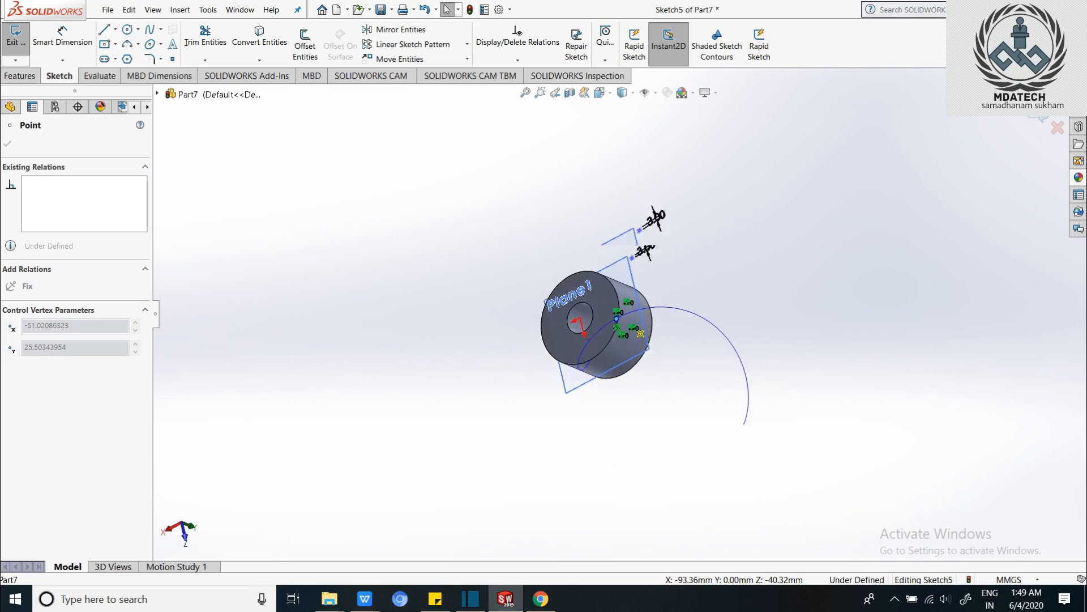
{"action": "left_click_drag", "start_coordinate": [617, 319], "coordinate": [598, 389]}
{"action": "scroll", "coordinate": [598, 391], "scroll_direction": "down", "scroll_amount": 5}
{"action": "mouse_move", "coordinate": [598, 388]}
{"action": "left_mouse_down"}
{"action": "mouse_move", "coordinate": [583, 312]}
{"action": "mouse_move", "coordinate": [596, 262]}
{"action": "mouse_move", "coordinate": [610, 298]}
{"action": "mouse_move", "coordinate": [699, 297]}
{"action": "mouse_move", "coordinate": [664, 274]}
{"action": "mouse_move", "coordinate": [650, 303]}
{"action": "mouse_move", "coordinate": [562, 214]}
{"action": "left_mouse_up"}
{"action": "scroll", "coordinate": [577, 312], "scroll_direction": "down", "scroll_amount": 9}
{"action": "scroll", "coordinate": [594, 279], "scroll_direction": "down", "scroll_amount": 2}
{"action": "scroll", "coordinate": [603, 283], "scroll_direction": "down", "scroll_amount": 12}
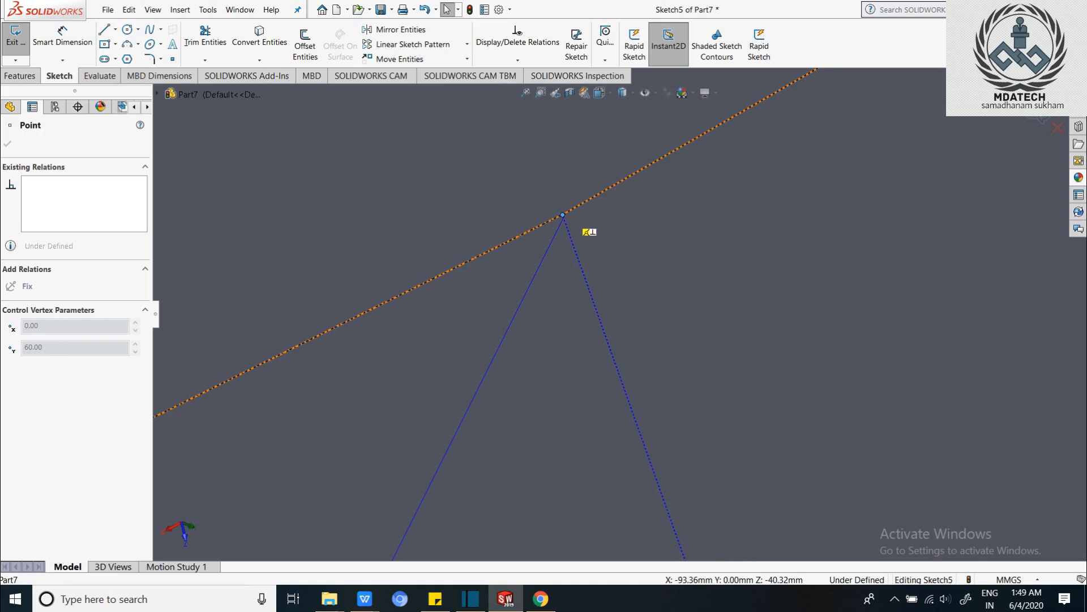
{"action": "mouse_move", "coordinate": [562, 214]}
{"action": "left_mouse_down"}
{"action": "mouse_move", "coordinate": [559, 228]}
{"action": "mouse_move", "coordinate": [566, 213]}
{"action": "left_mouse_up"}
{"action": "scroll", "coordinate": [649, 300], "scroll_direction": "up", "scroll_amount": 12}
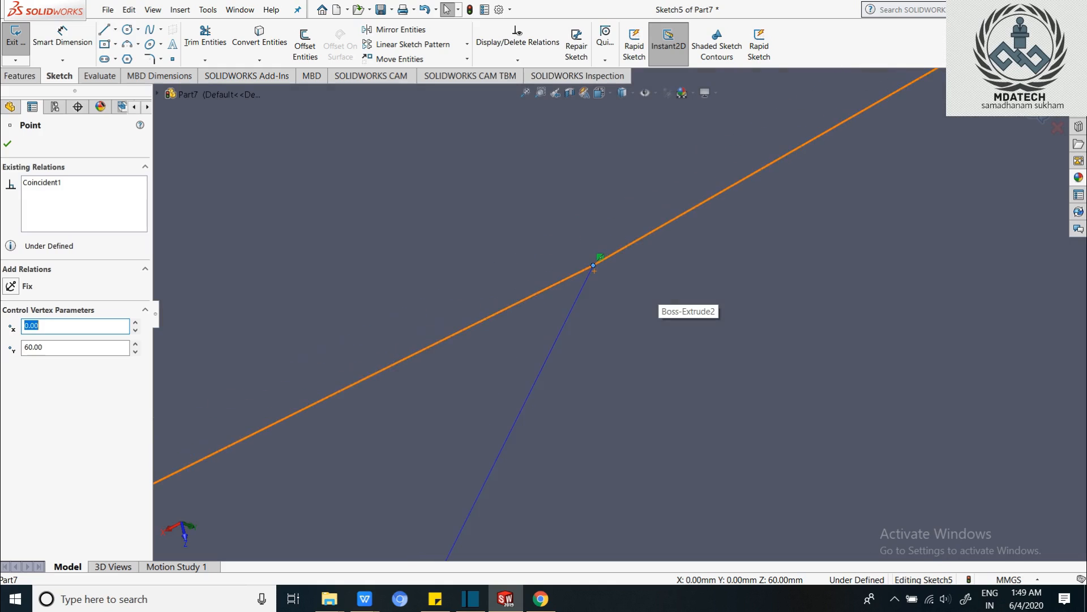
{"action": "scroll", "coordinate": [618, 309], "scroll_direction": "up", "scroll_amount": 10}
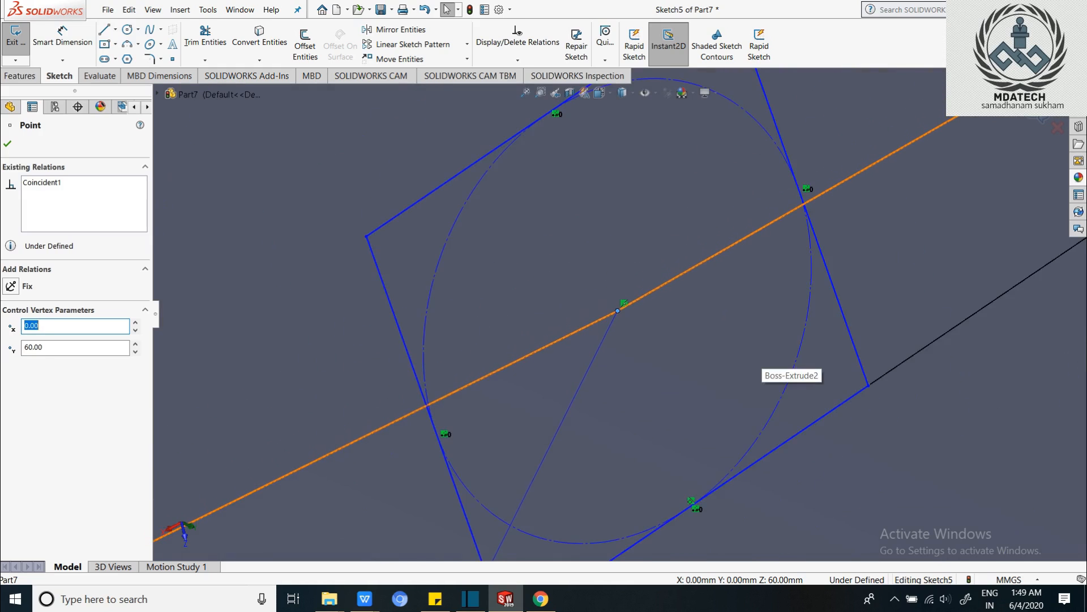
{"action": "scroll", "coordinate": [619, 313], "scroll_direction": "up", "scroll_amount": 6}
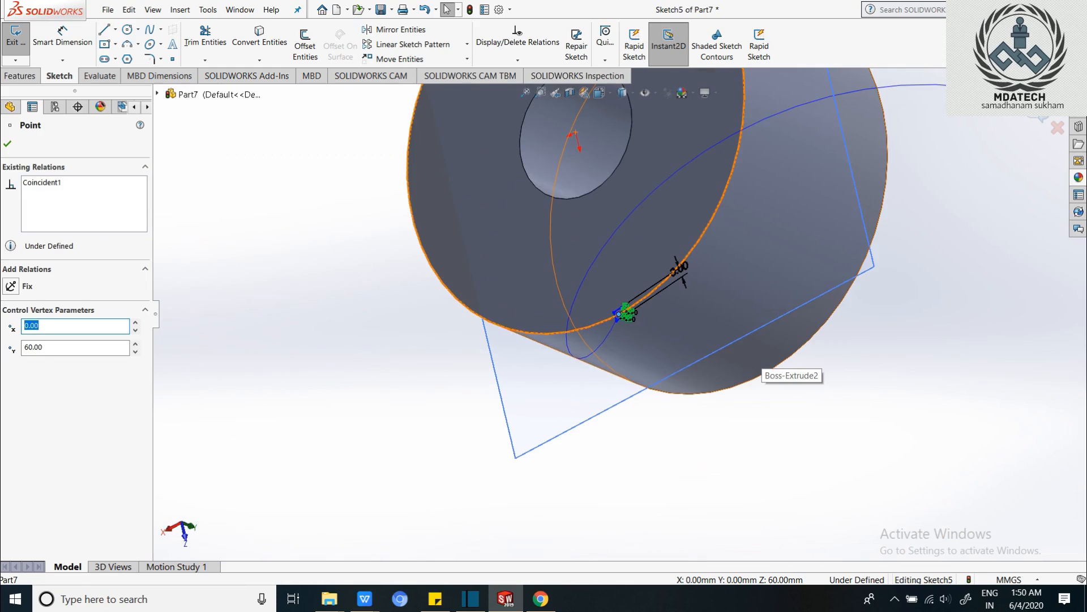
{"action": "middle_click_drag", "start_coordinate": [752, 356], "coordinate": [836, 311]}
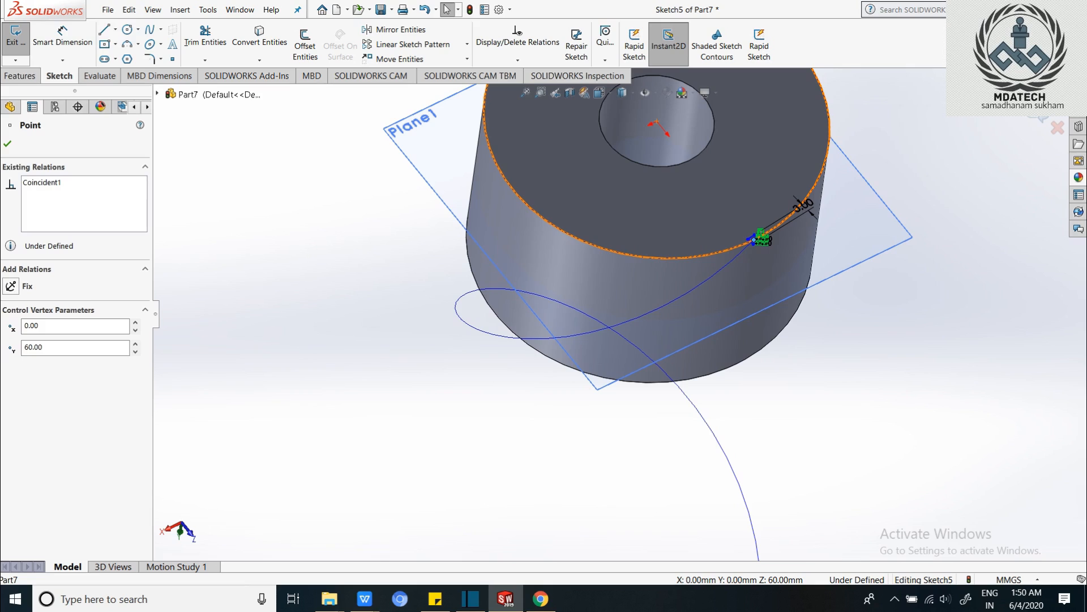
{"action": "key", "text": "Escape"}
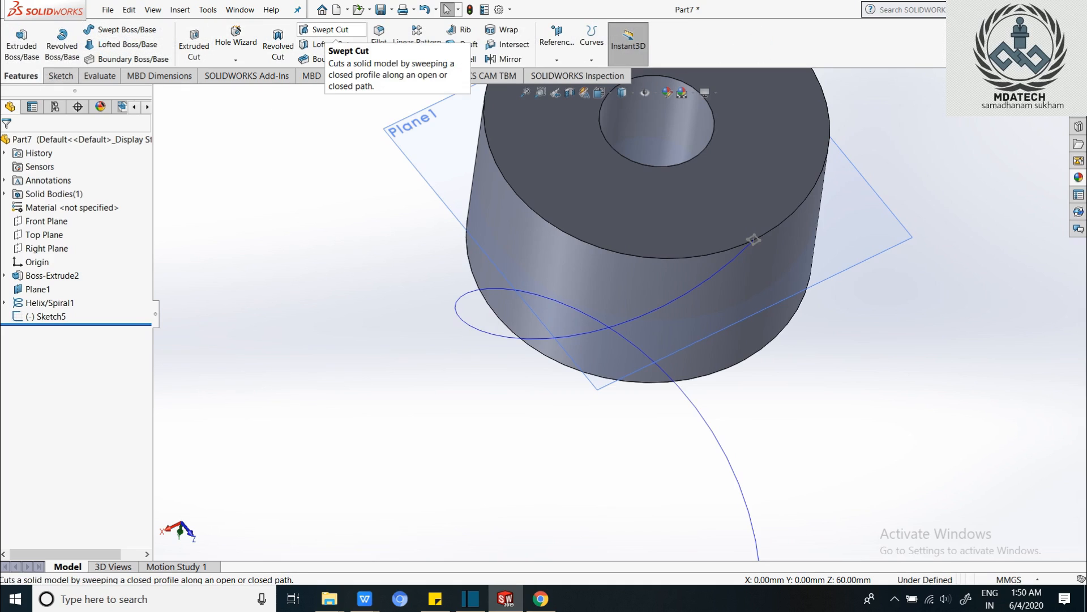
Create a swept cut using the 3 mm square sketch as profile and the helix as path
{"action": "left_click", "coordinate": [324, 29]}
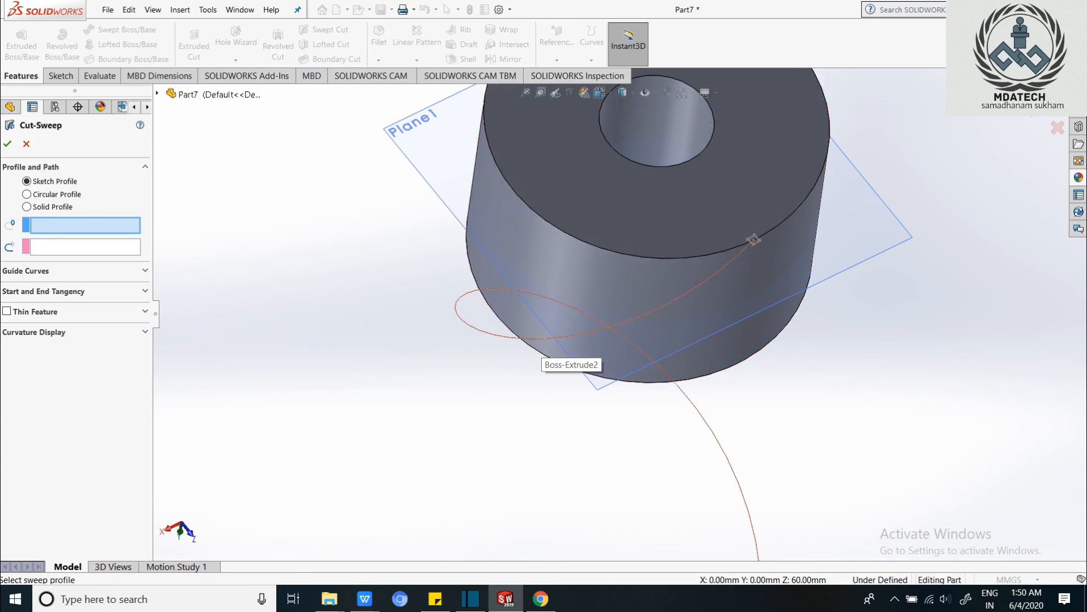
{"action": "left_click", "coordinate": [754, 239]}
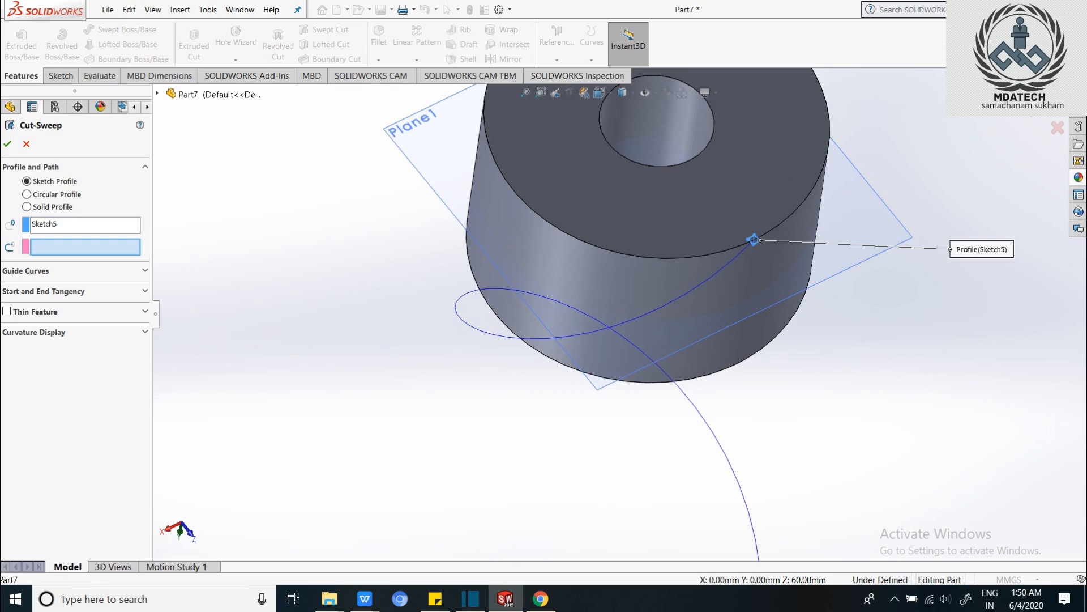
{"action": "left_click", "coordinate": [648, 312]}
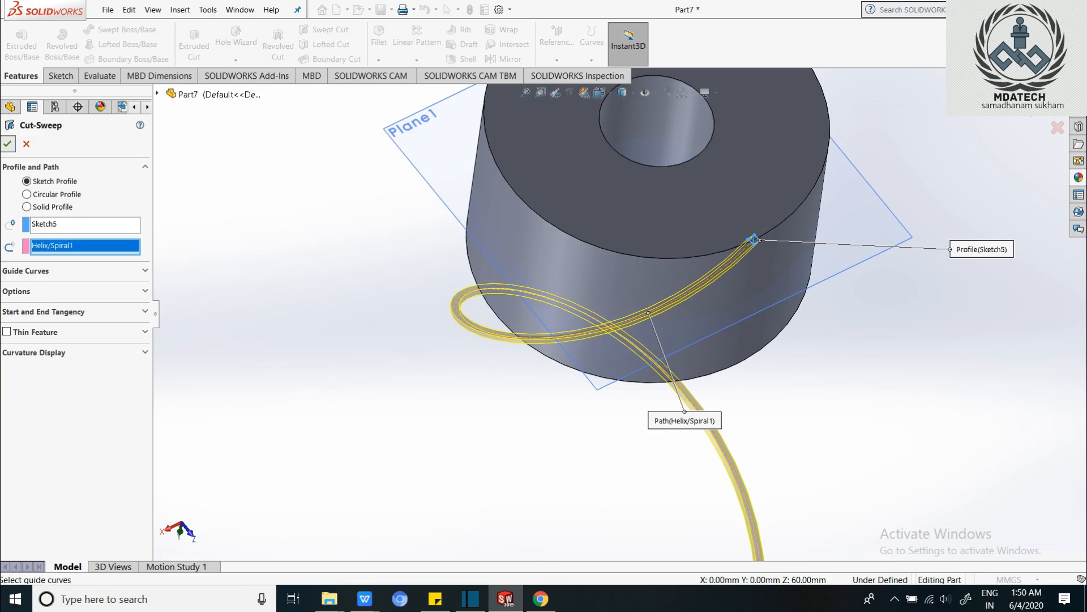
{"action": "left_click", "coordinate": [7, 144]}
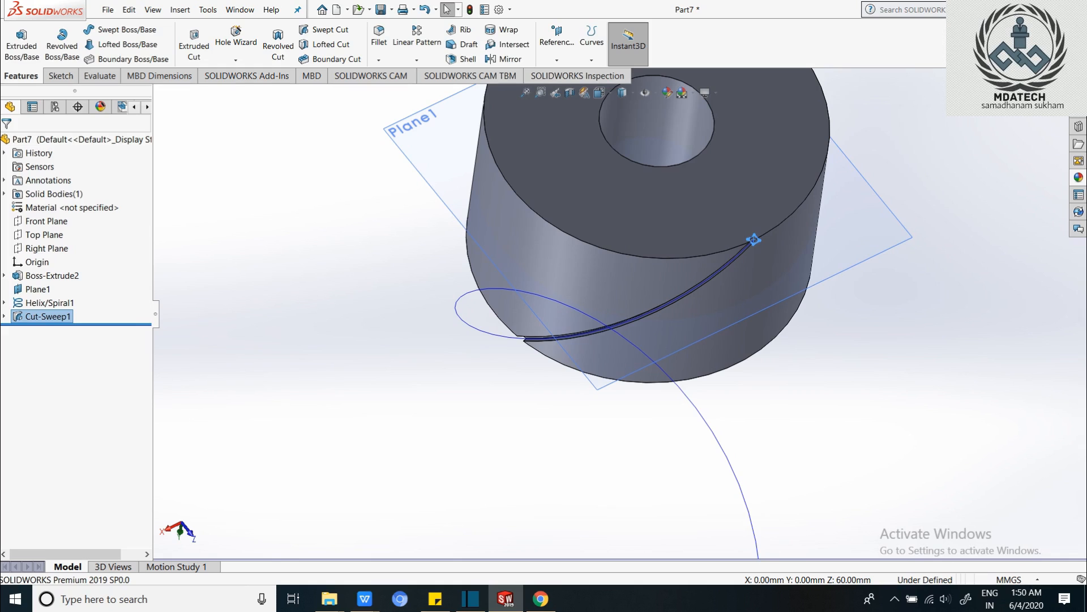
Hide the helix curve and inspect the helical groove on the cylinder's side
{"action": "middle_click_drag", "start_coordinate": [362, 356], "coordinate": [447, 339]}
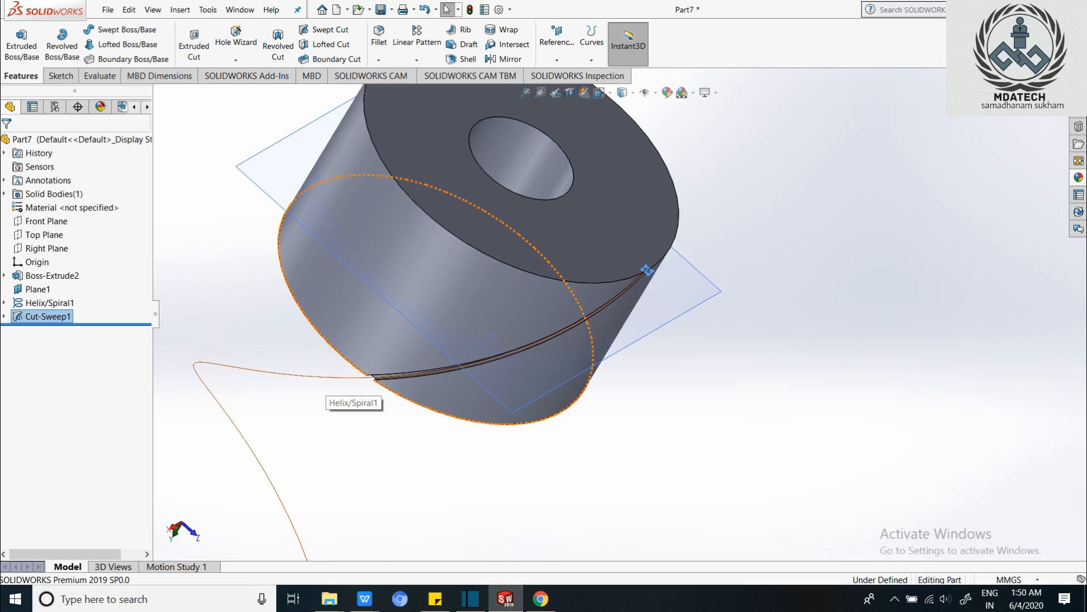
{"action": "right_click", "coordinate": [329, 377]}
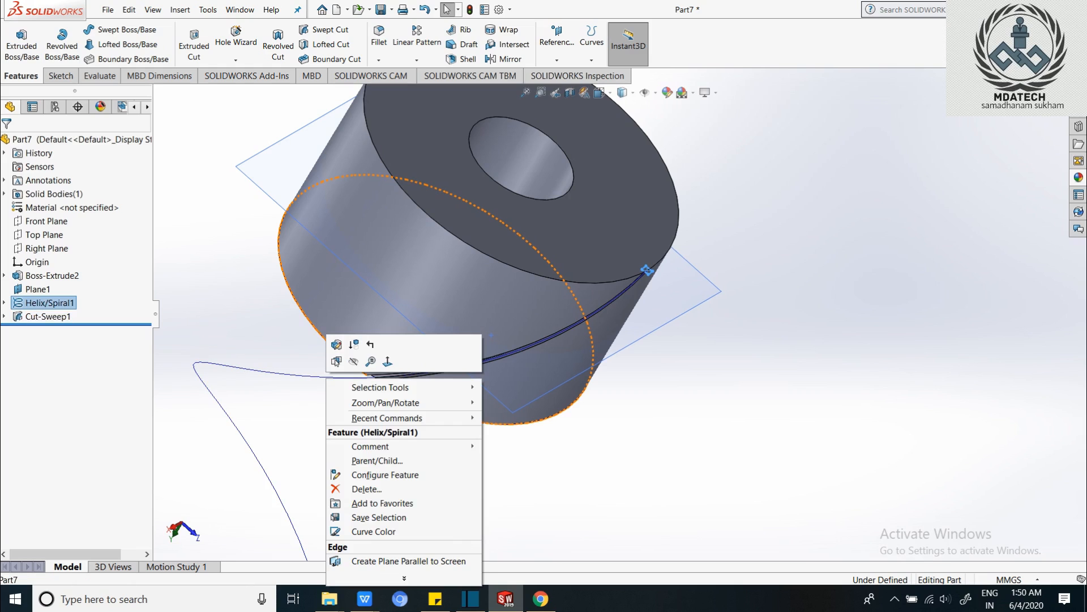
{"action": "left_click", "coordinate": [353, 362]}
{"action": "scroll", "coordinate": [479, 271], "scroll_direction": "up", "scroll_amount": 1}
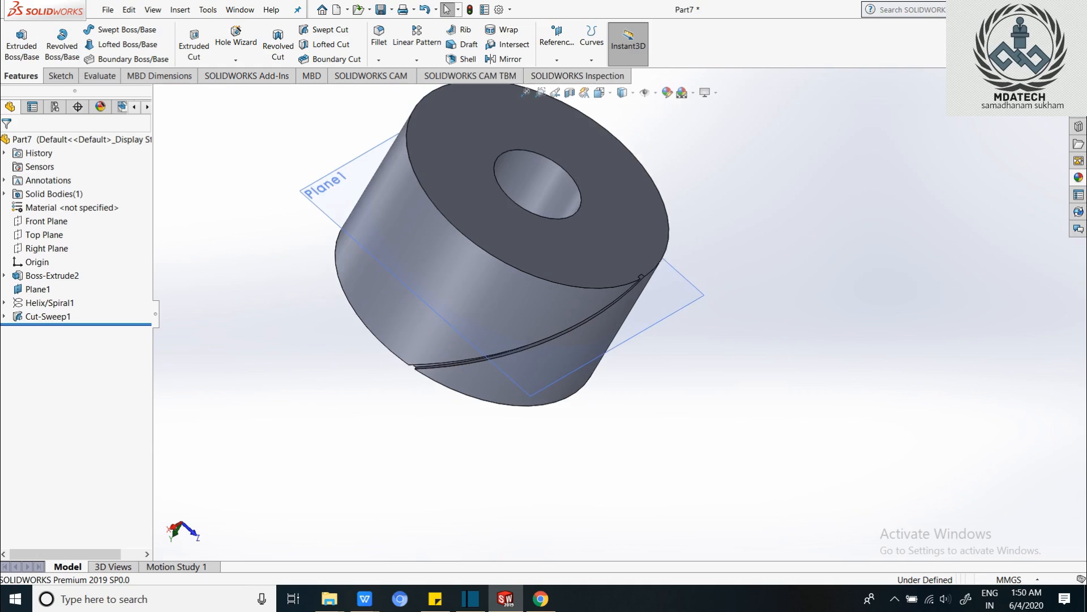
{"action": "scroll", "coordinate": [509, 272], "scroll_direction": "up", "scroll_amount": 2}
{"action": "middle_click_drag", "start_coordinate": [509, 272], "coordinate": [422, 246]}
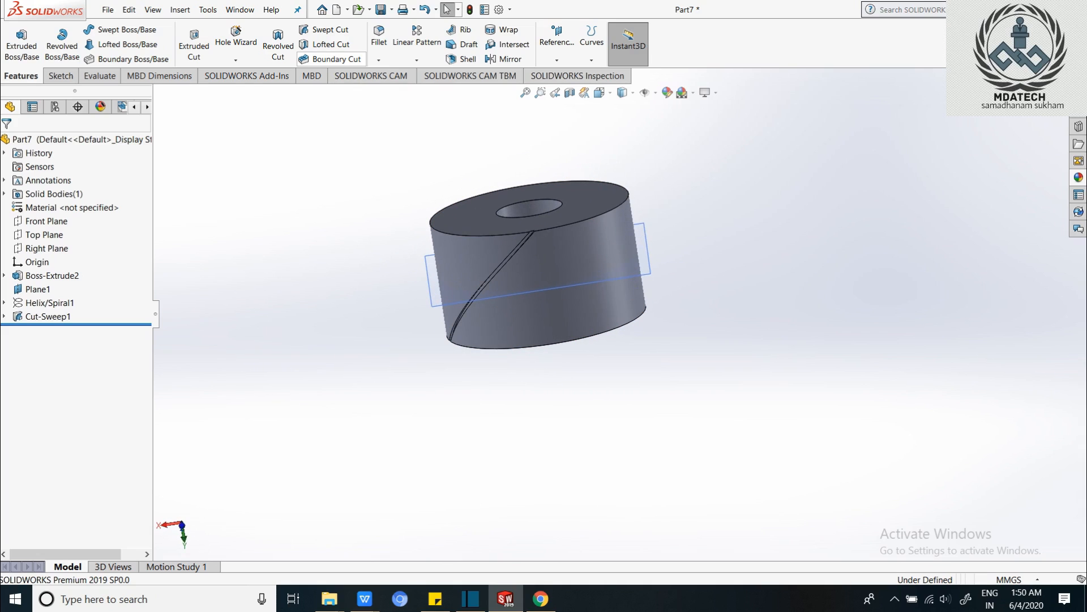
Start a circular pattern with the helical swept cut as the feature to repeat
{"action": "left_click", "coordinate": [417, 60]}
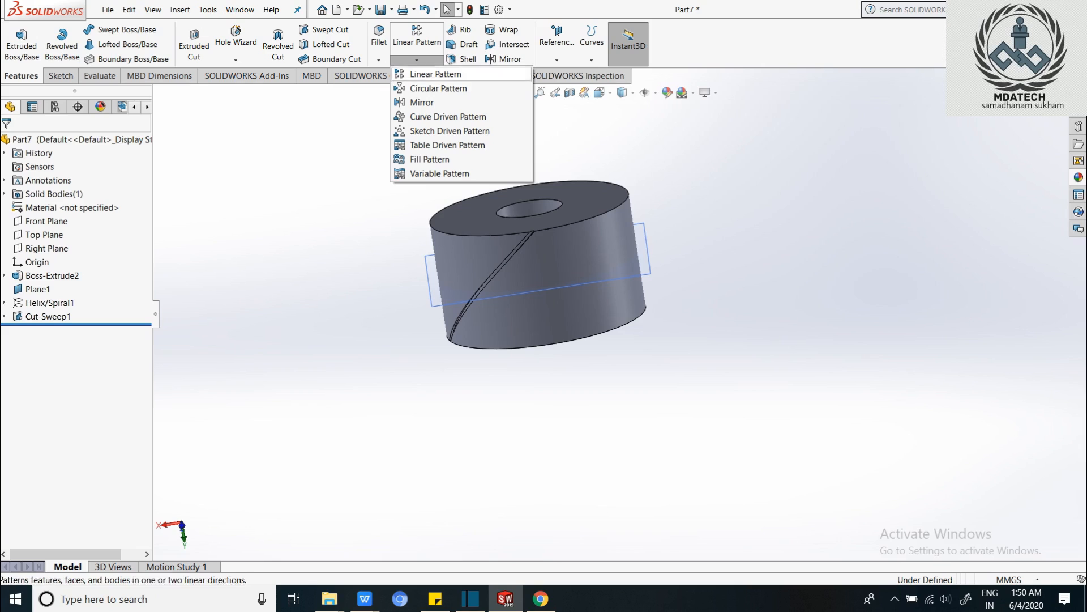
{"action": "left_click", "coordinate": [440, 89]}
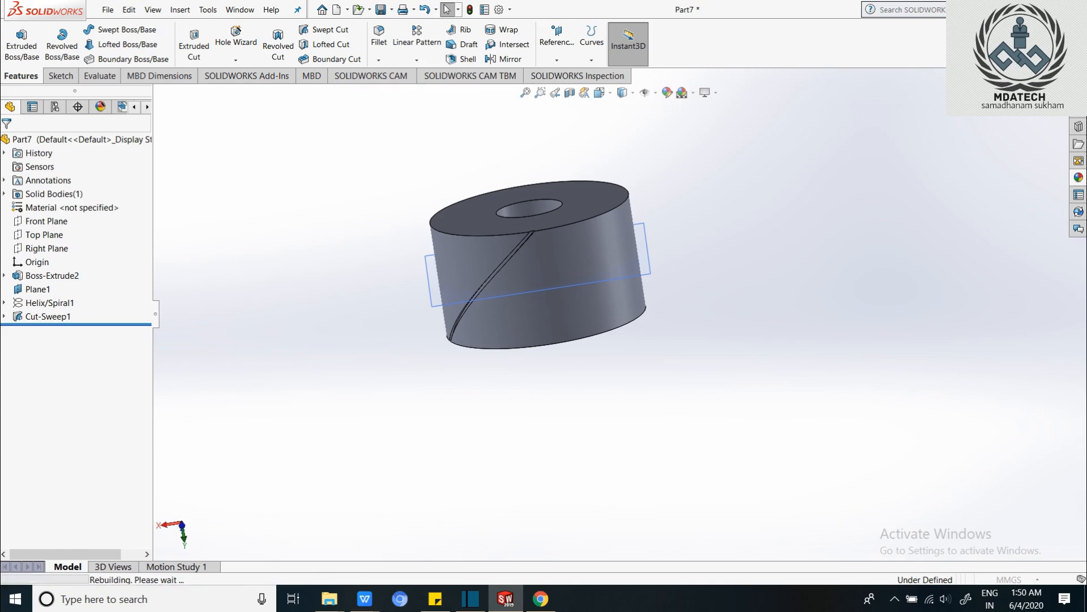
{"action": "scroll", "coordinate": [503, 249], "scroll_direction": "down", "scroll_amount": 3}
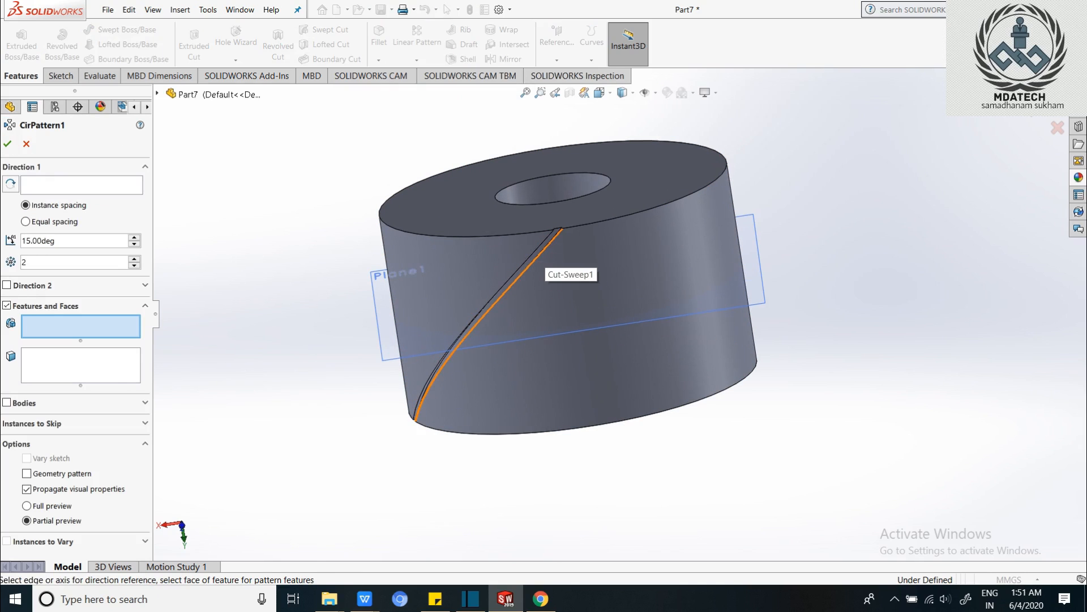
{"action": "left_click", "coordinate": [552, 238]}
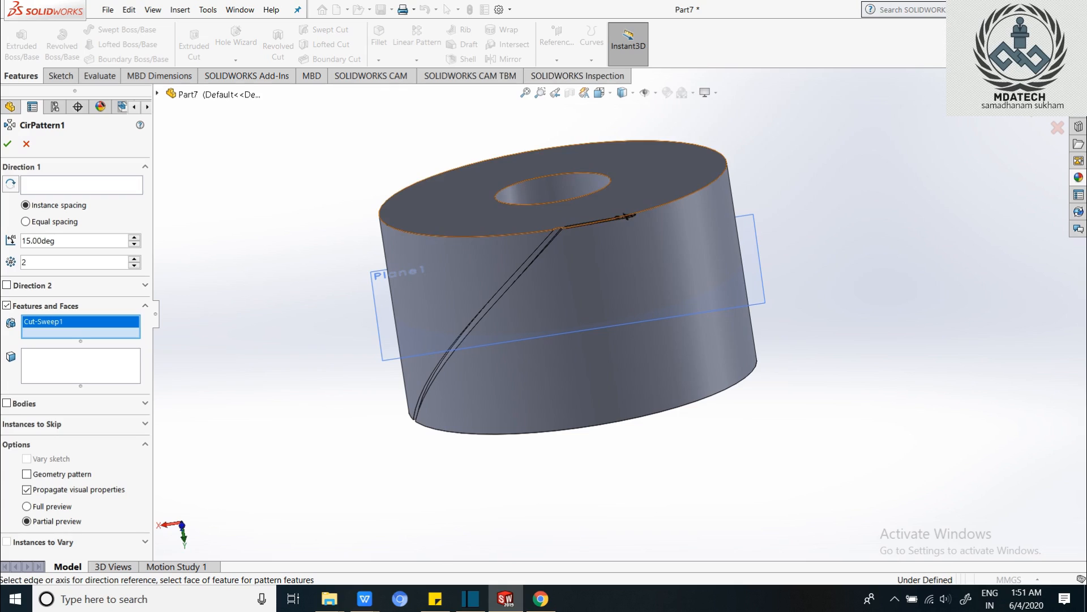
{"action": "left_click", "coordinate": [651, 255]}
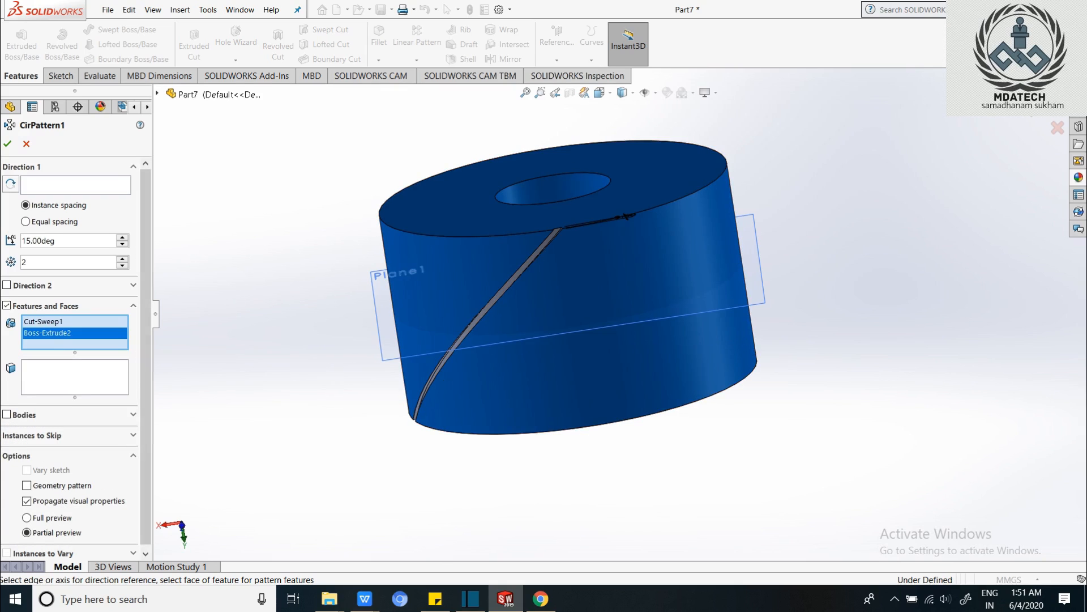
{"action": "left_click", "coordinate": [75, 185]}
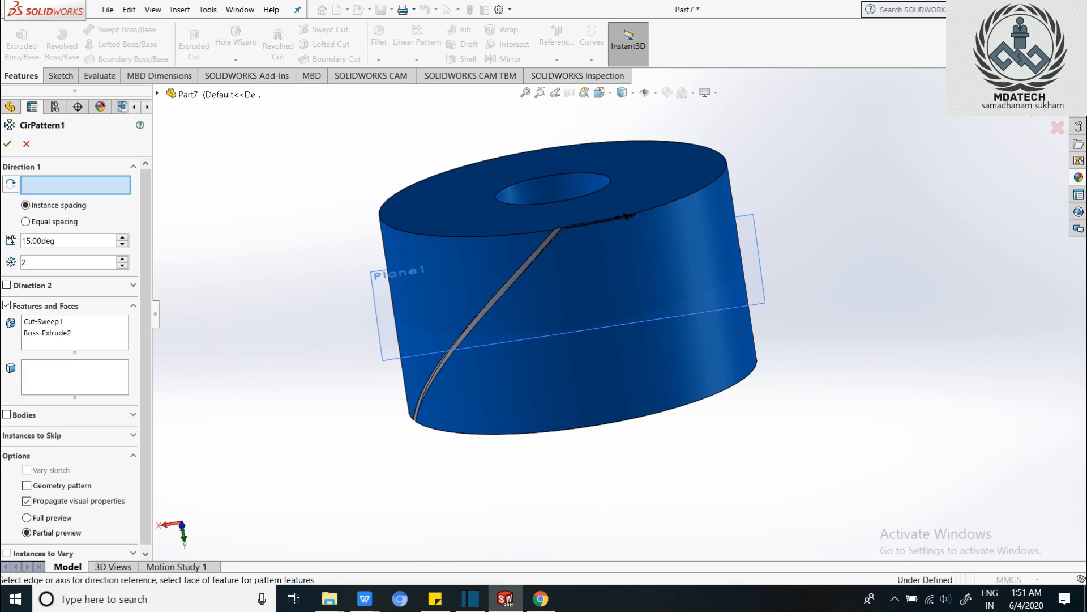
{"action": "left_click", "coordinate": [48, 333]}
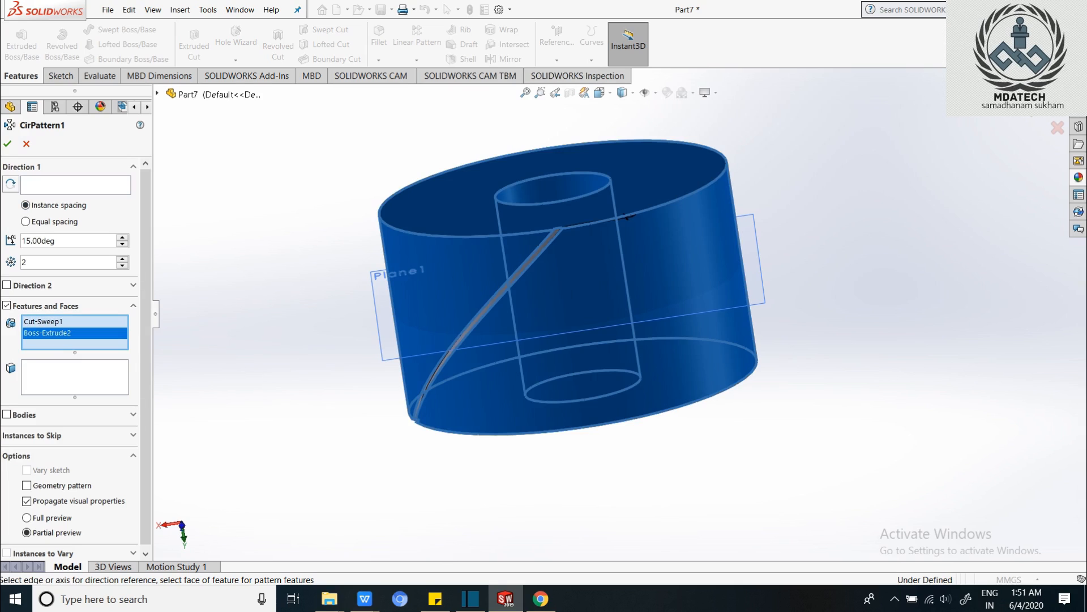
{"action": "right_click", "coordinate": [48, 333]}
{"action": "left_click", "coordinate": [85, 355]}
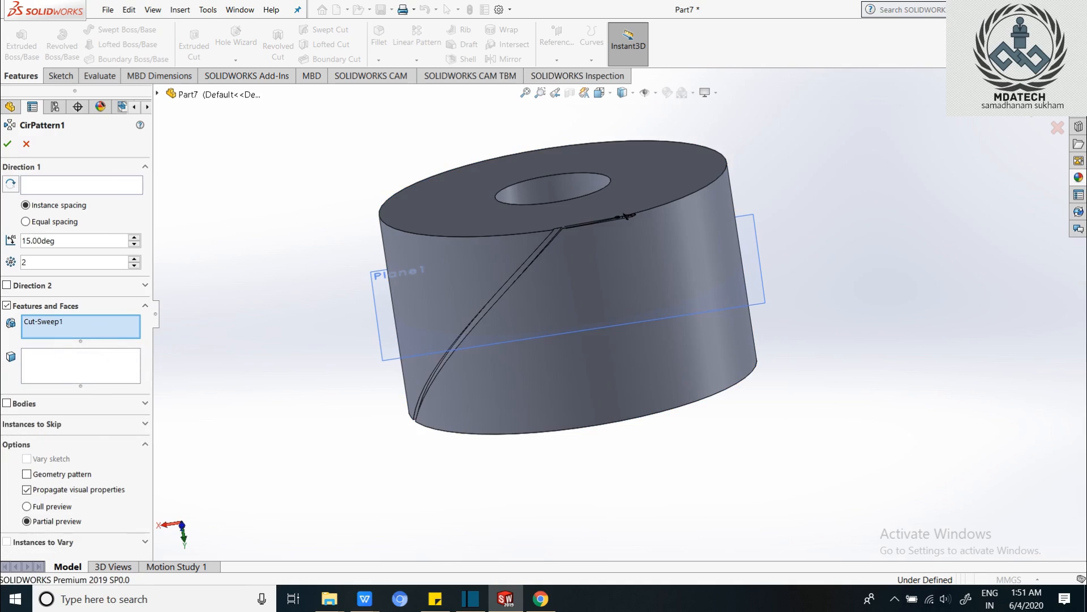
Use the cylinder's outer face as the pattern's rotation reference and raise the number of instances to 26
{"action": "left_click", "coordinate": [80, 186]}
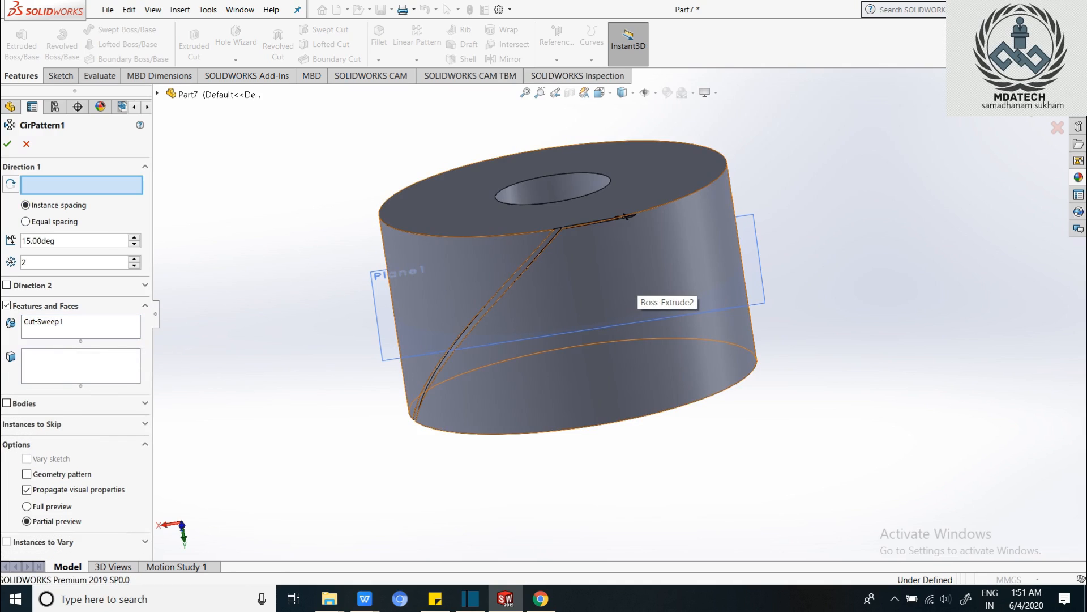
{"action": "left_click", "coordinate": [624, 261]}
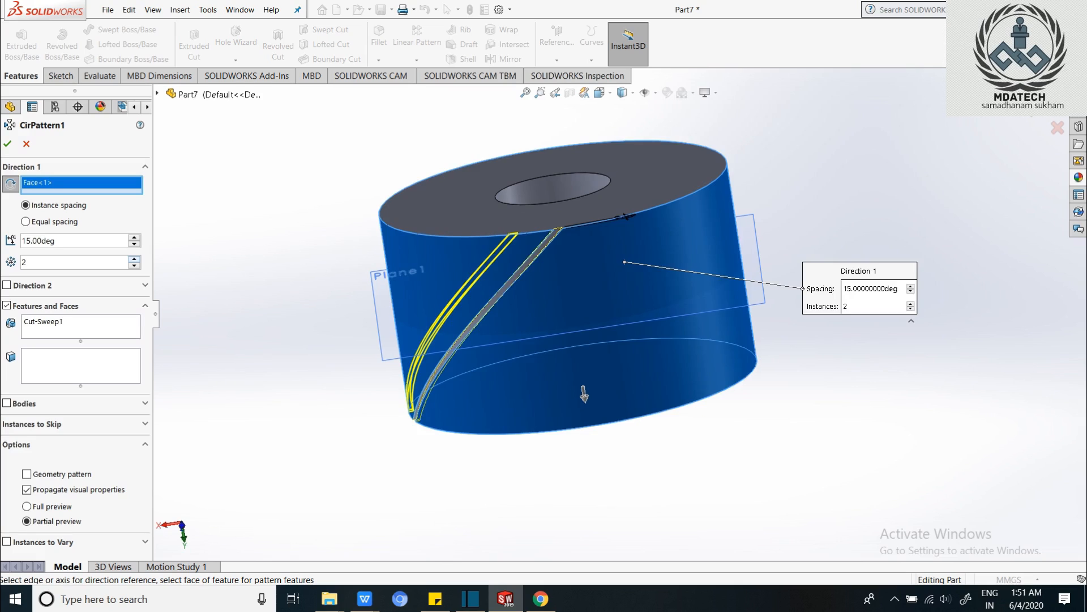
{"action": "left_click", "coordinate": [134, 259]}
{"action": "left_click", "coordinate": [134, 259]}
{"action": "left_click", "coordinate": [134, 259]}
{"action": "left_click", "coordinate": [134, 259]}
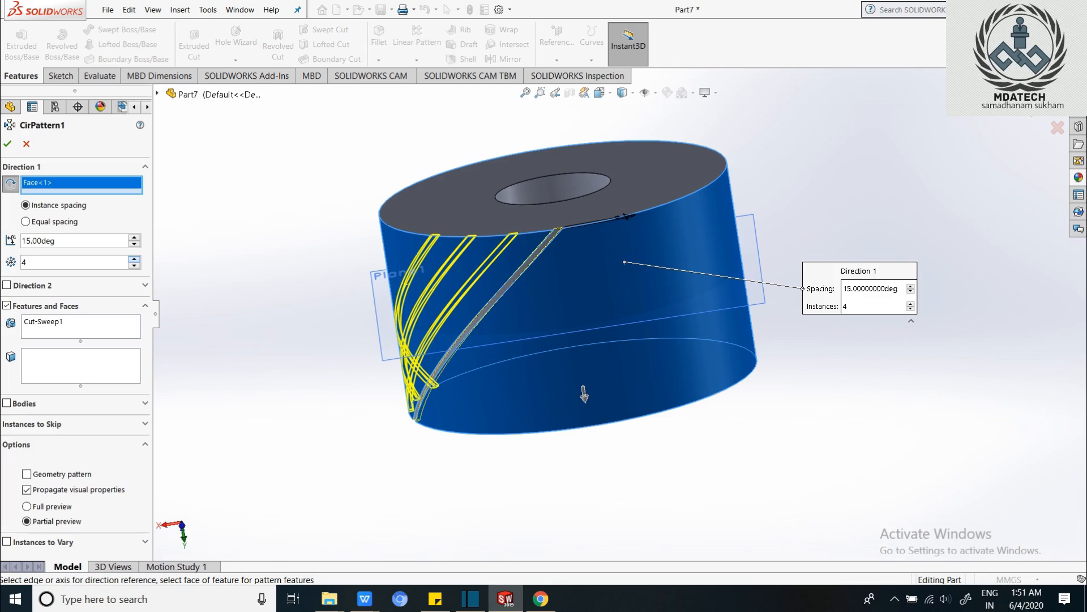
{"action": "left_click", "coordinate": [134, 259]}
{"action": "left_click", "coordinate": [134, 259]}
{"action": "left_click", "coordinate": [134, 258]}
{"action": "left_click", "coordinate": [134, 258]}
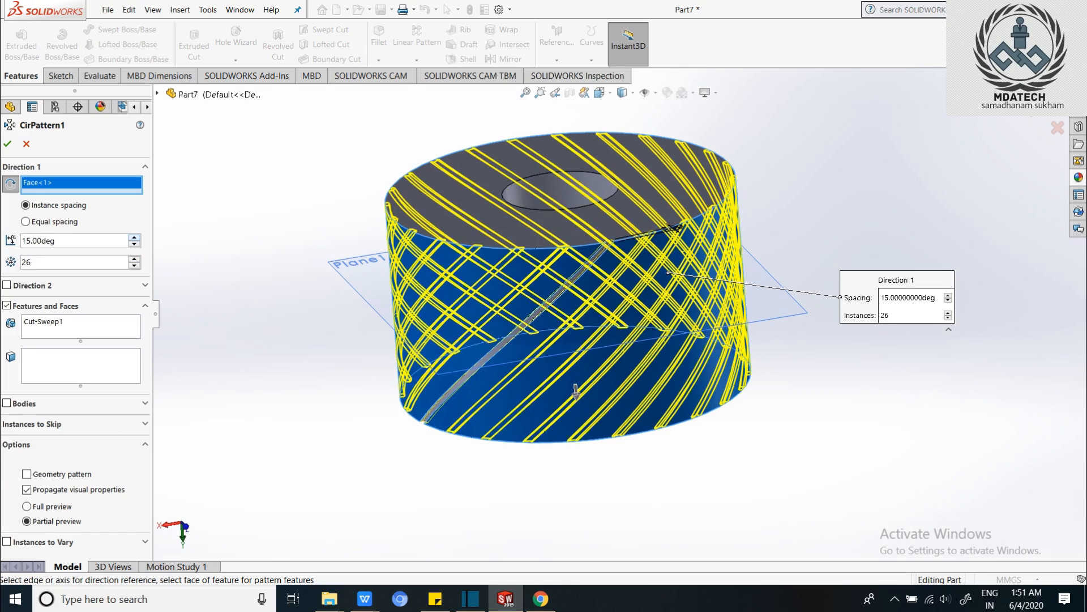
Set the pattern's instance spacing to 16 degrees with 27 instances and check the groove preview
{"action": "left_click", "coordinate": [134, 237]}
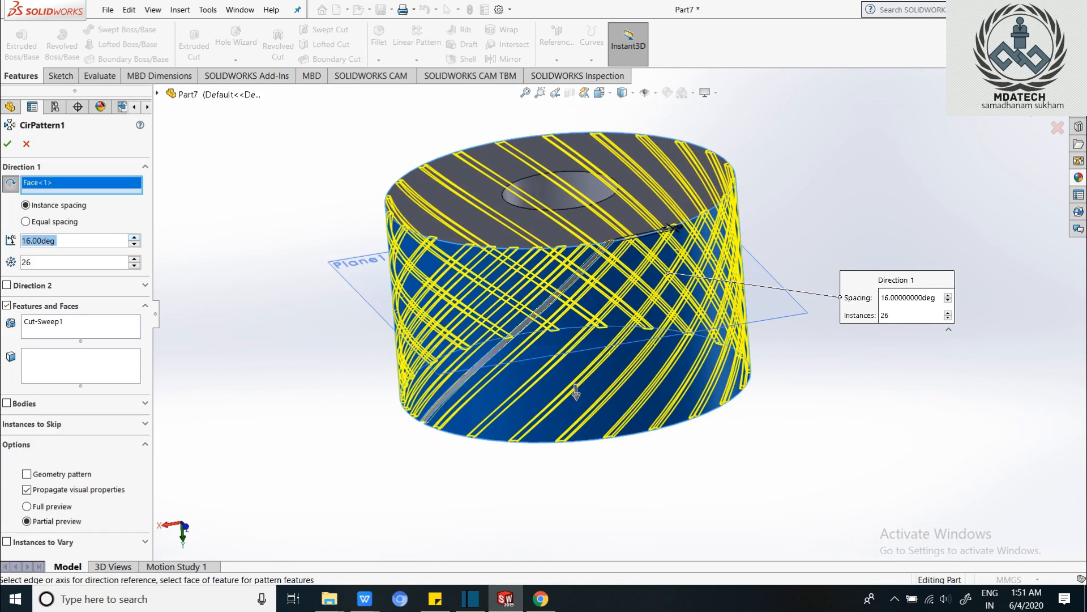
{"action": "middle_click_drag", "start_coordinate": [575, 391], "coordinate": [625, 377]}
{"action": "left_click", "coordinate": [135, 259]}
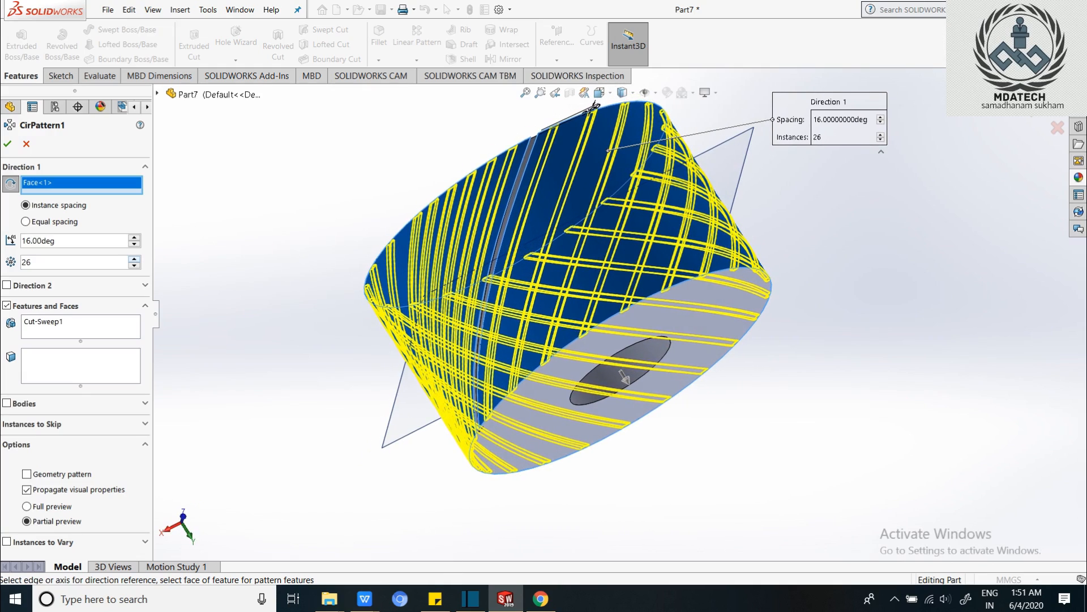
{"action": "middle_click_drag", "start_coordinate": [625, 377], "coordinate": [530, 391]}
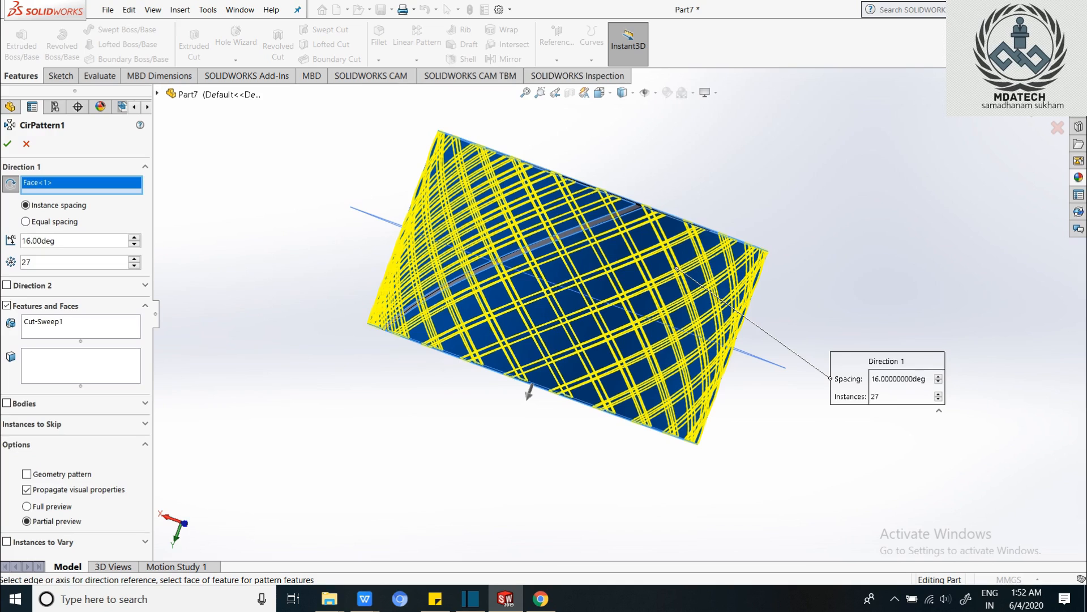
Switch the circular pattern to equal spacing over 360 degrees with 39 instances and complete it
{"action": "left_click", "coordinate": [25, 222]}
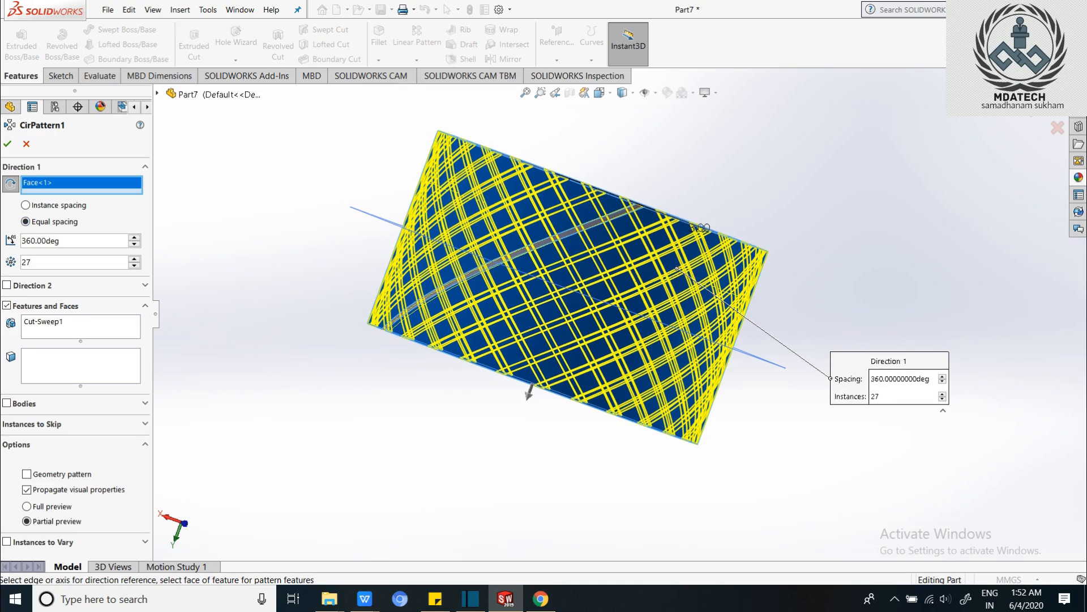
{"action": "left_click", "coordinate": [135, 259]}
{"action": "left_click", "coordinate": [135, 259]}
{"action": "left_click", "coordinate": [134, 258]}
{"action": "left_click", "coordinate": [134, 259]}
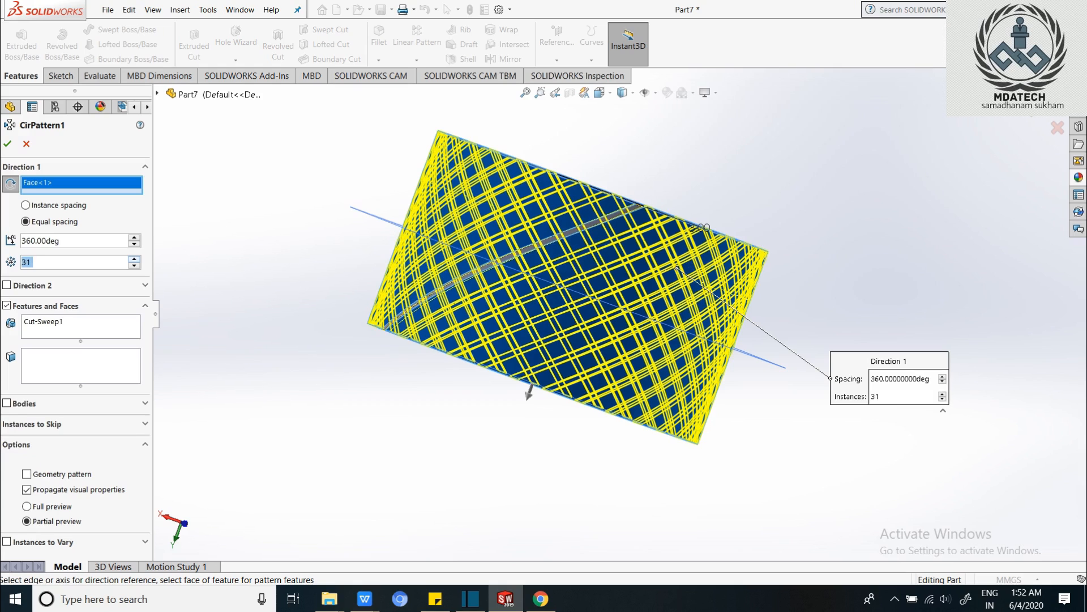
{"action": "left_click", "coordinate": [135, 259]}
{"action": "left_click", "coordinate": [134, 259]}
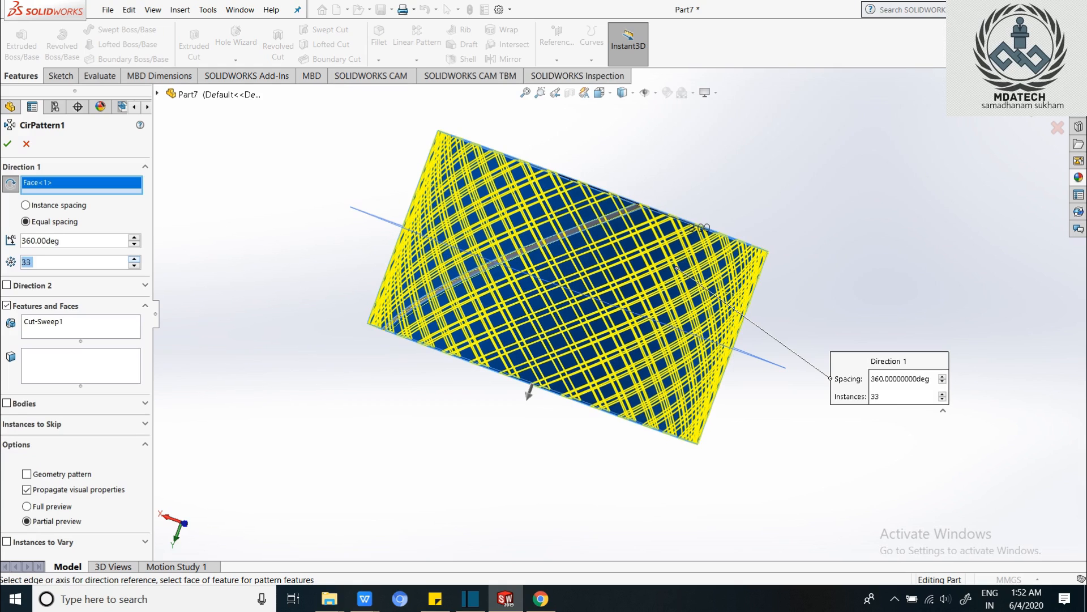
{"action": "left_click", "coordinate": [134, 259]}
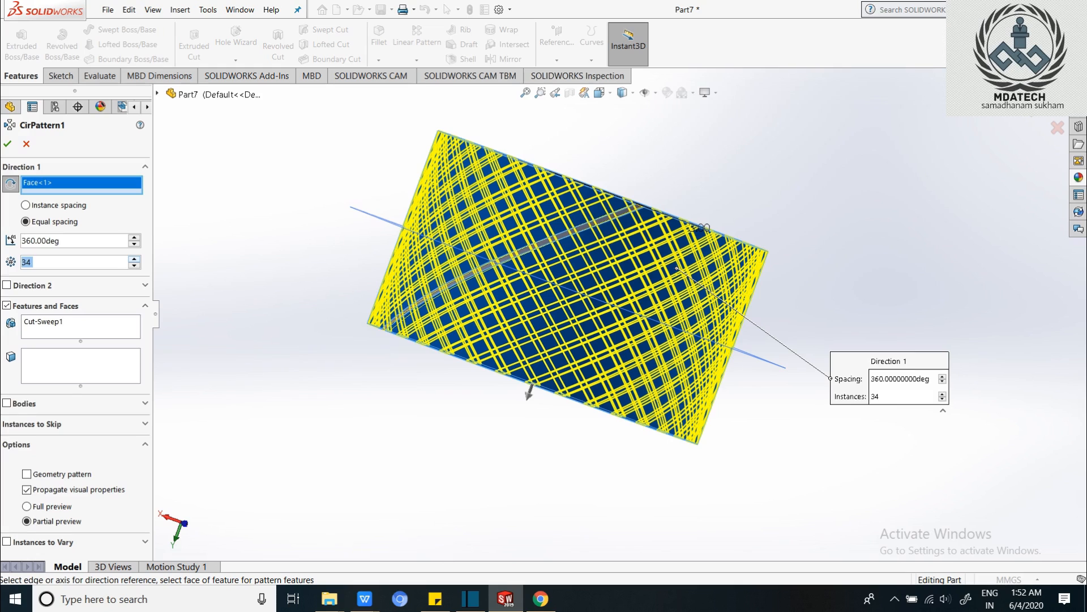
{"action": "left_click", "coordinate": [134, 259]}
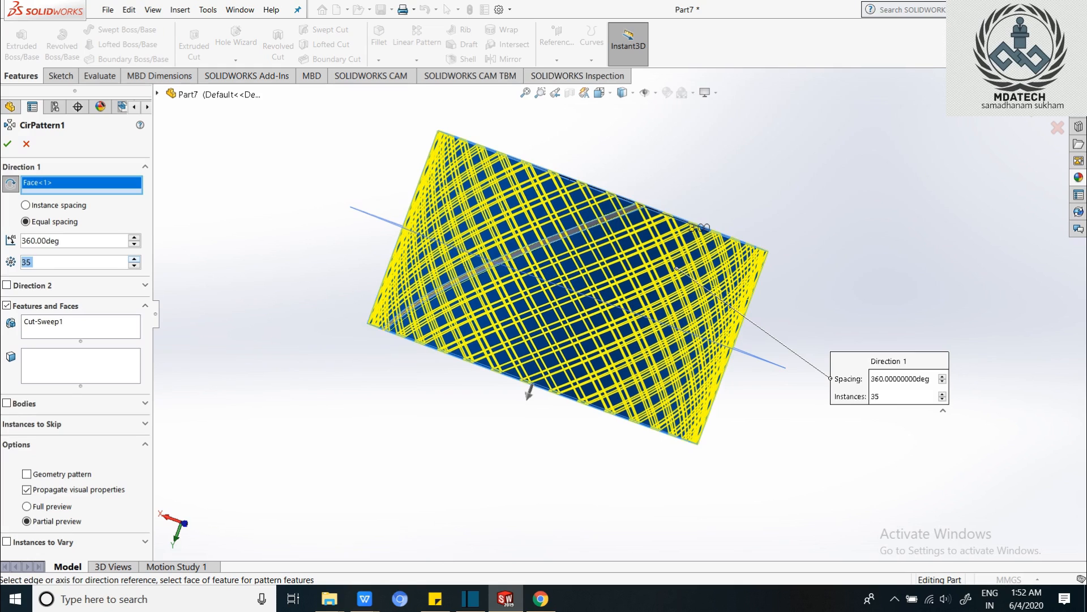
{"action": "left_click", "coordinate": [134, 259]}
{"action": "left_click", "coordinate": [135, 259]}
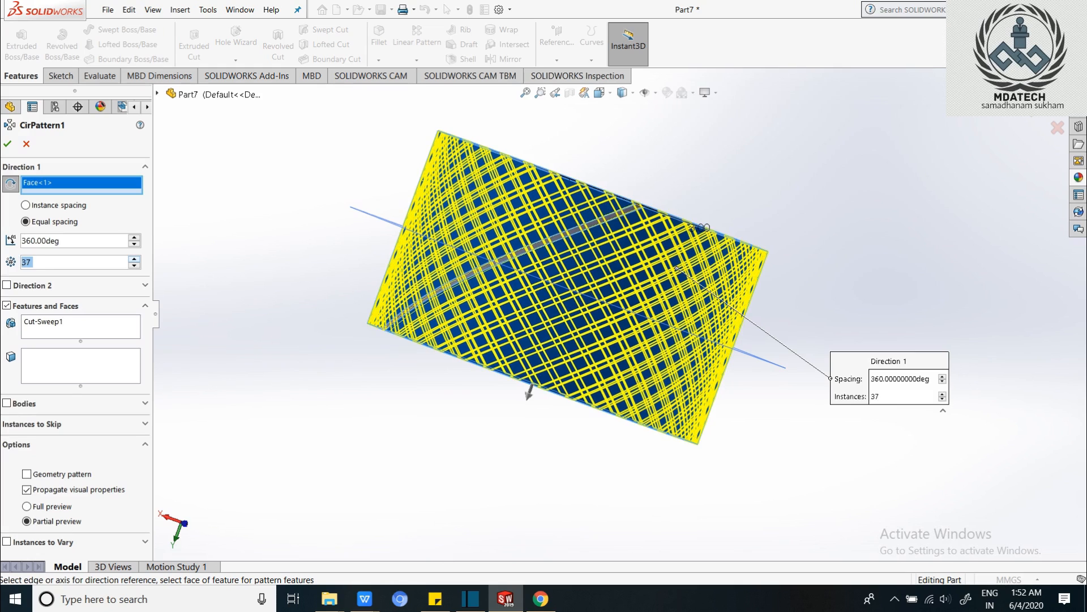
{"action": "left_click", "coordinate": [135, 259]}
{"action": "left_click", "coordinate": [135, 259]}
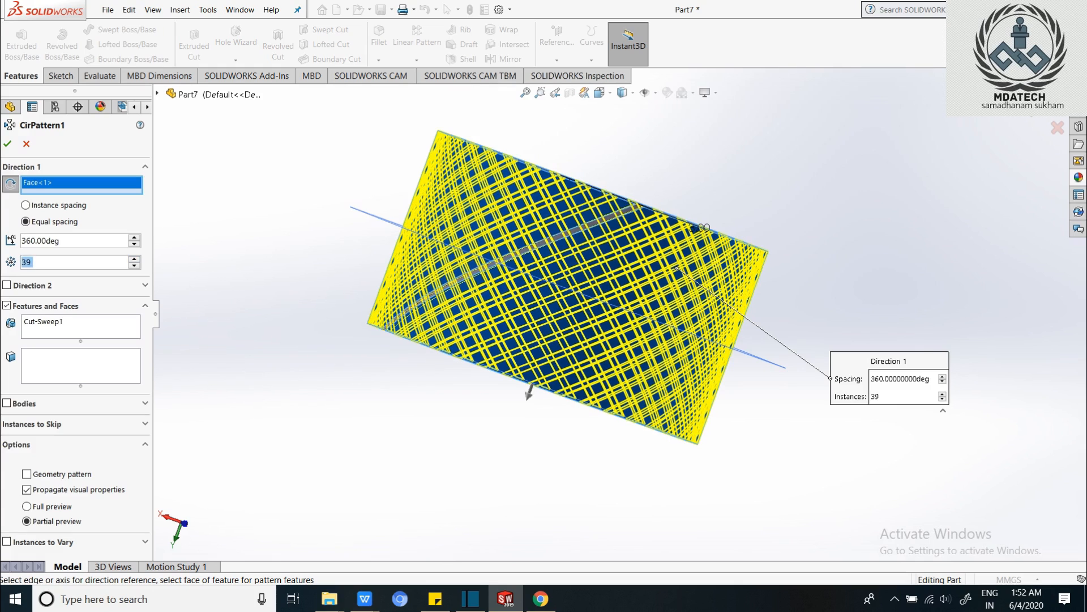
{"action": "key", "text": "Return"}
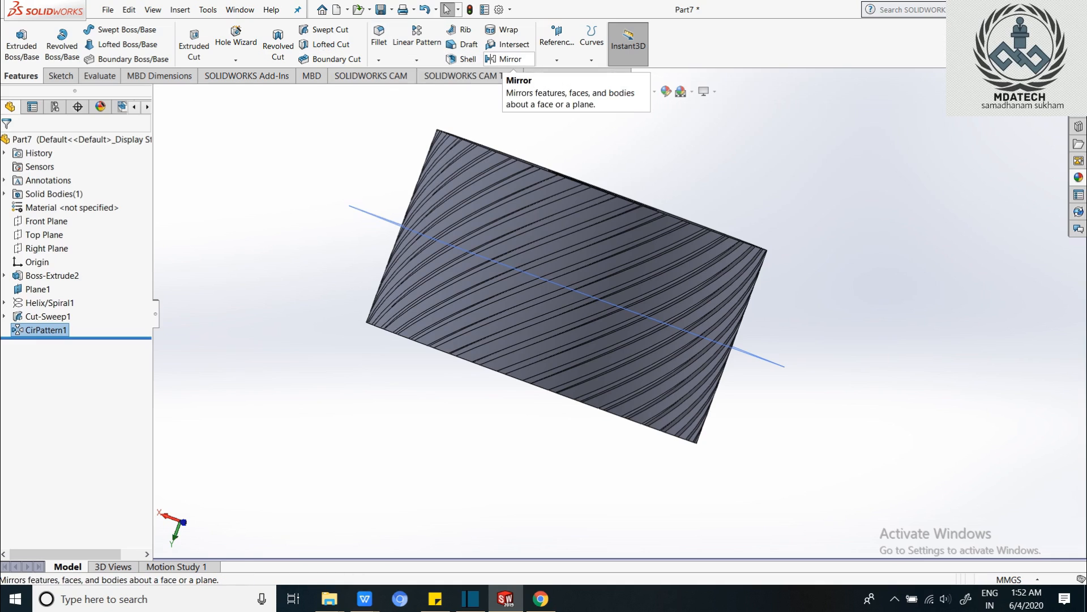
Mirror the circular groove pattern about Plane1 to produce a crossed diamond knurl
{"action": "left_click", "coordinate": [506, 59]}
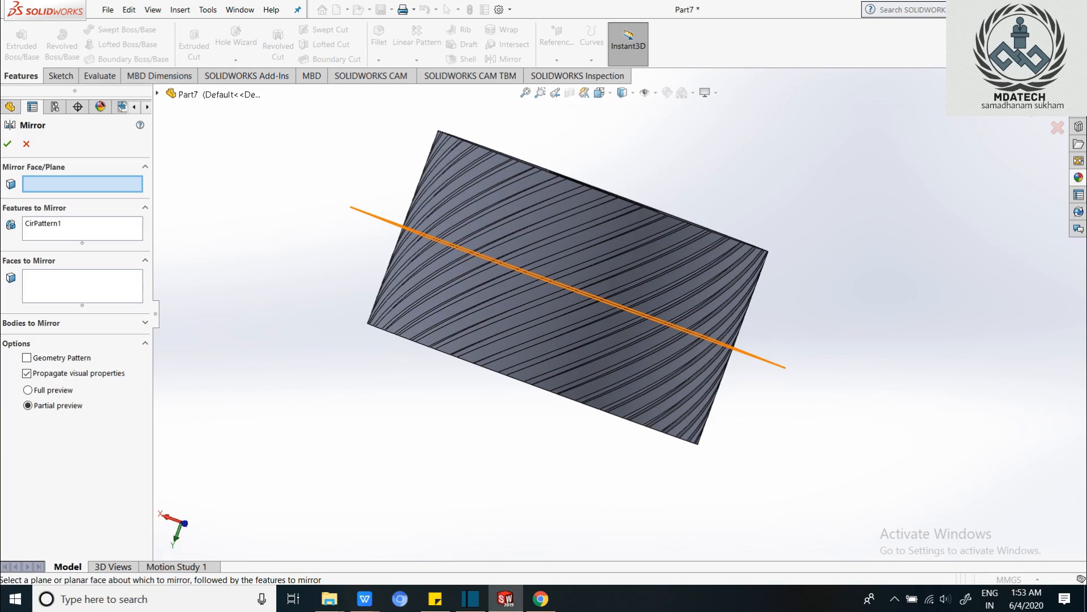
{"action": "left_click", "coordinate": [373, 215]}
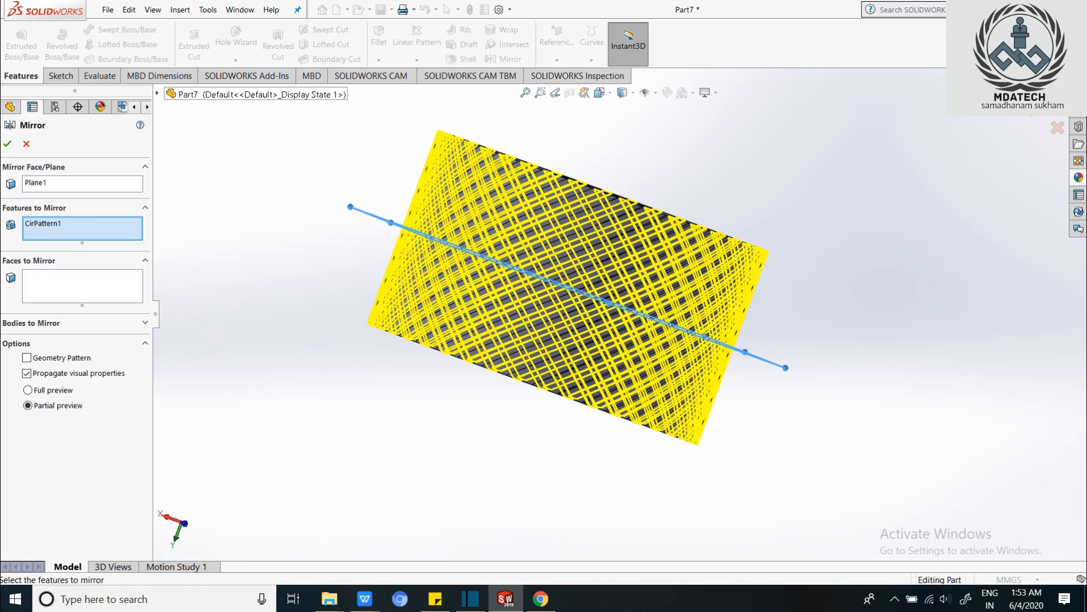
{"action": "left_click", "coordinate": [157, 93]}
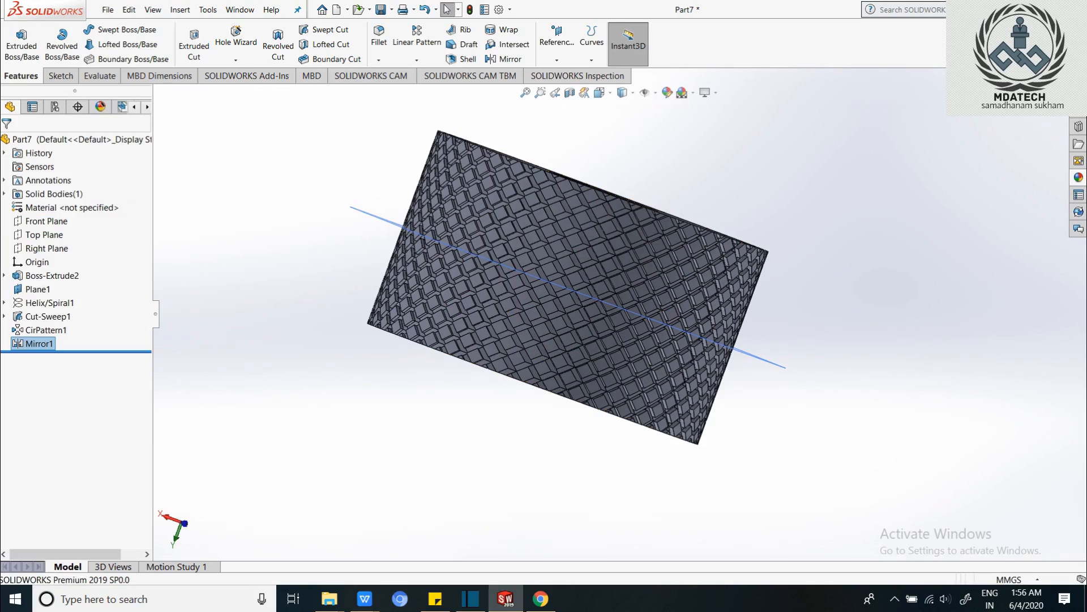
Hide the reference plane at the cylinder's mid-height and inspect the knurled surface from the side
{"action": "middle_click_drag", "start_coordinate": [566, 271], "coordinate": [679, 403]}
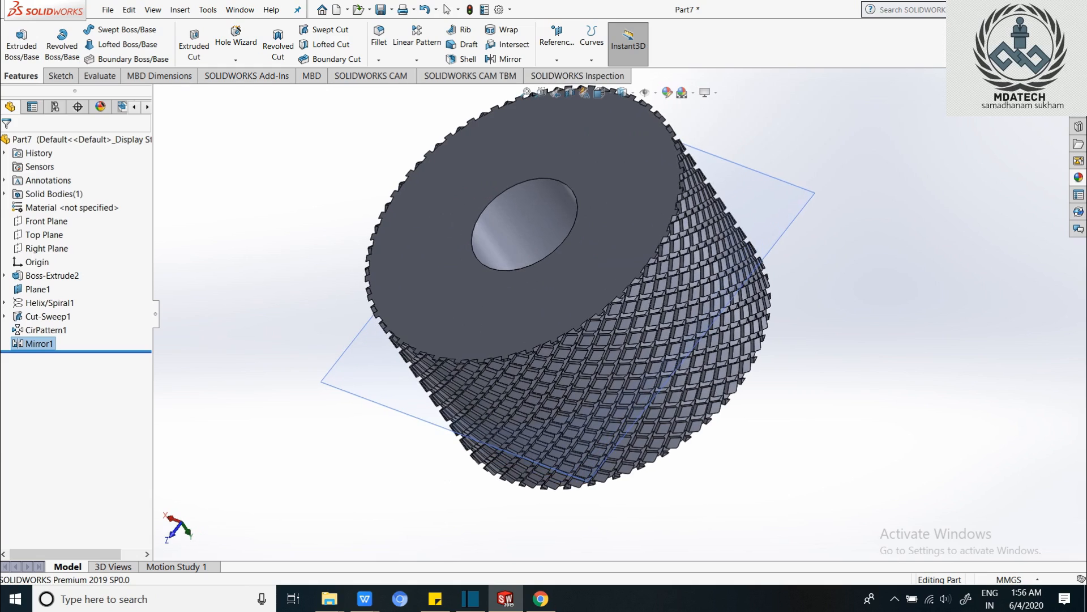
{"action": "right_click", "coordinate": [374, 376]}
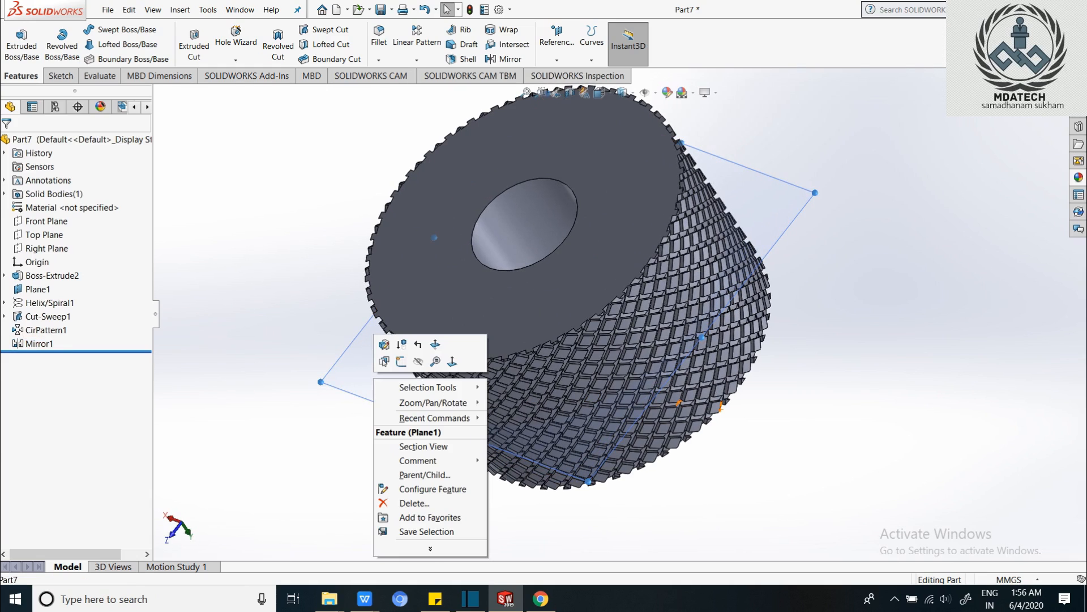
{"action": "left_click", "coordinate": [418, 361]}
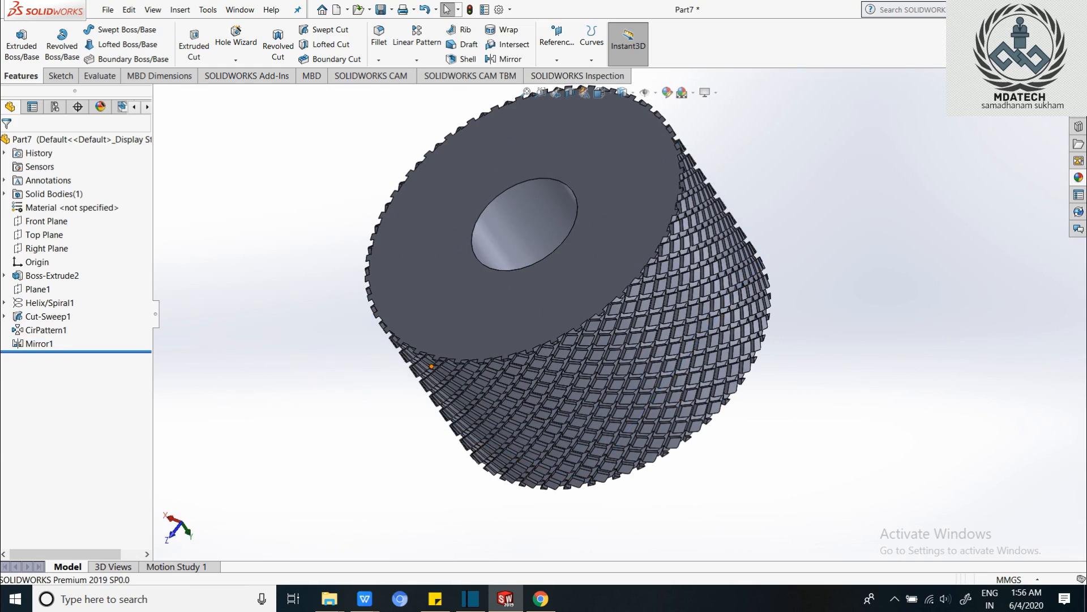
{"action": "scroll", "coordinate": [589, 312], "scroll_direction": "up", "scroll_amount": 3}
{"action": "middle_click_drag", "start_coordinate": [589, 312], "coordinate": [405, 300]}
{"action": "scroll", "coordinate": [589, 312], "scroll_direction": "up", "scroll_amount": 1}
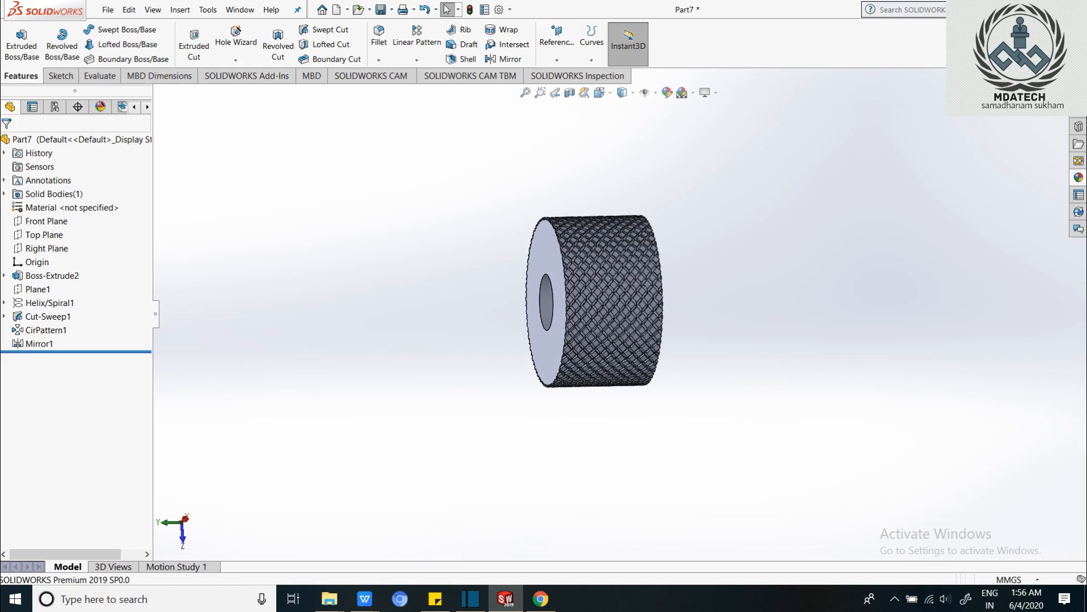
{"action": "scroll", "coordinate": [732, 302], "scroll_direction": "down", "scroll_amount": 3}
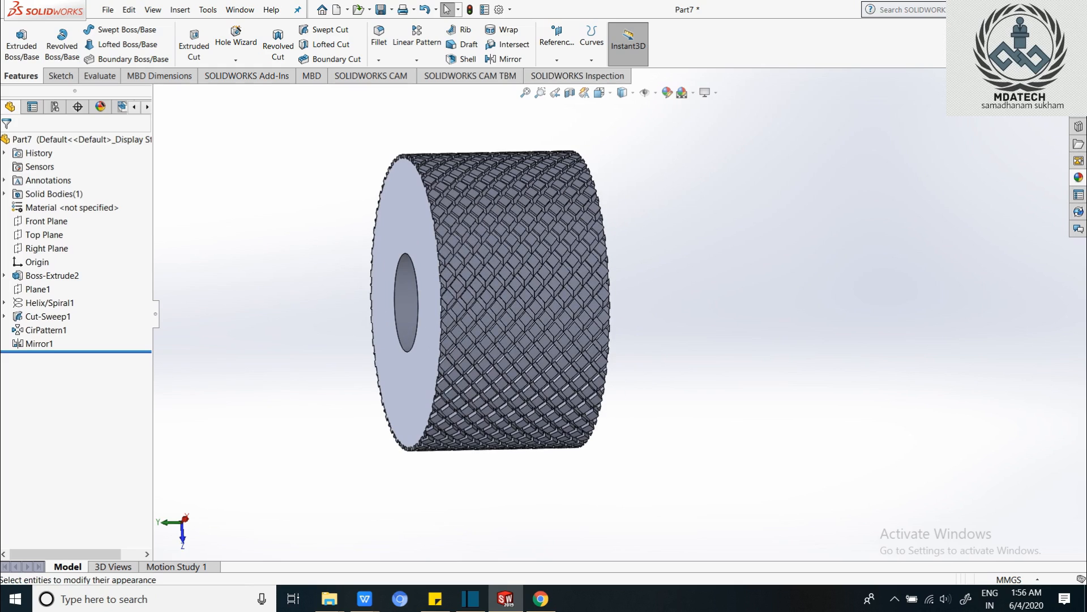
Apply the polished copper metal appearance to the whole knurled part
{"action": "left_click", "coordinate": [1079, 177]}
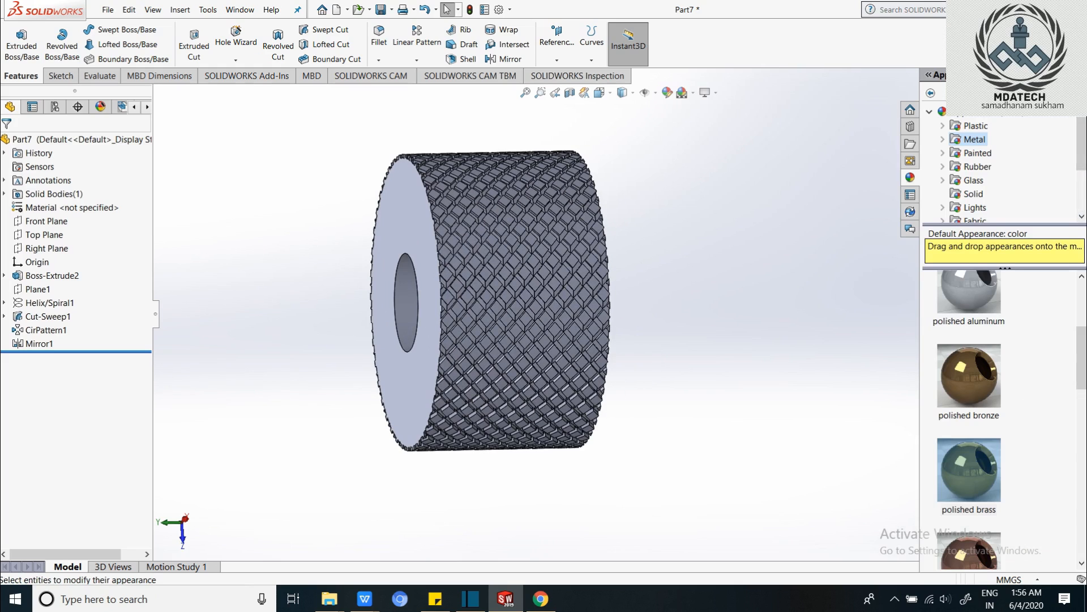
{"action": "left_click_drag", "start_coordinate": [1082, 358], "coordinate": [1082, 386]}
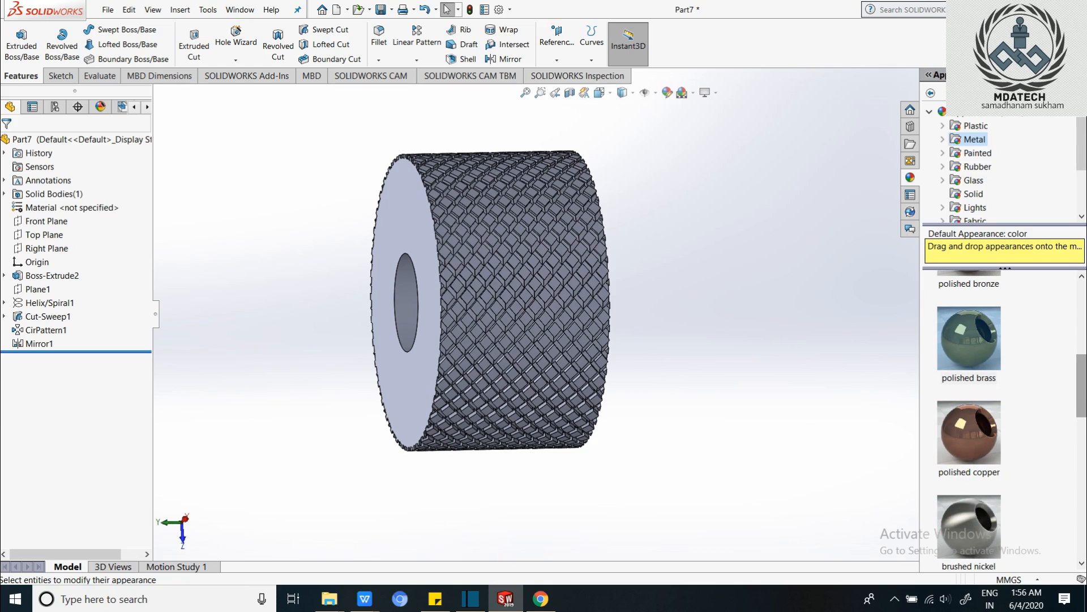
{"action": "left_click", "coordinate": [969, 433]}
{"action": "left_click_drag", "start_coordinate": [969, 439], "coordinate": [522, 339]}
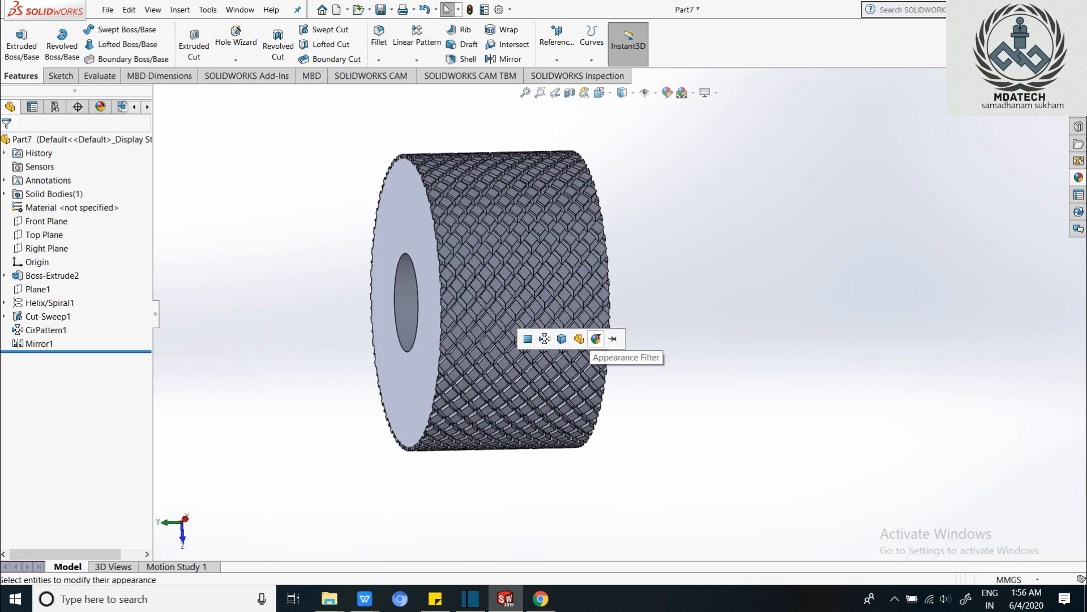
{"action": "left_click", "coordinate": [596, 340]}
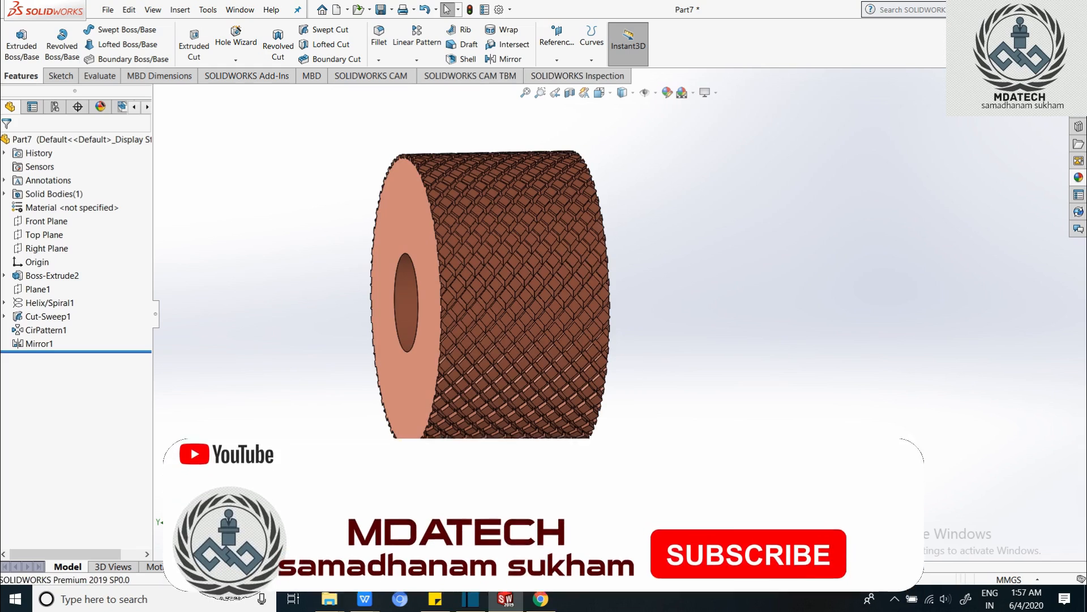